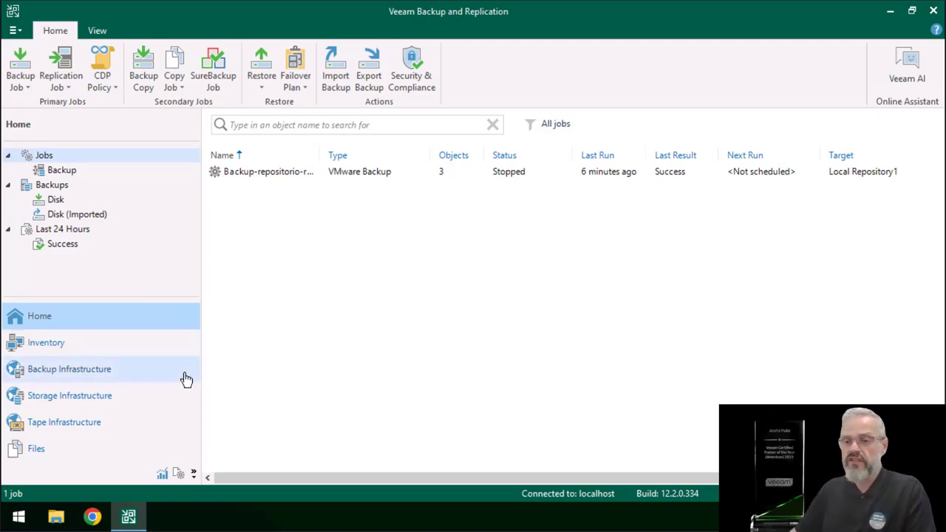
- Examine the backup repositories, comparing the Windows repositories REPO-01 to REPO-04 with WasabiObjectRepo-01 and WasabiObjectRepo-02
{"action": "left_click", "coordinate": [62, 377]}
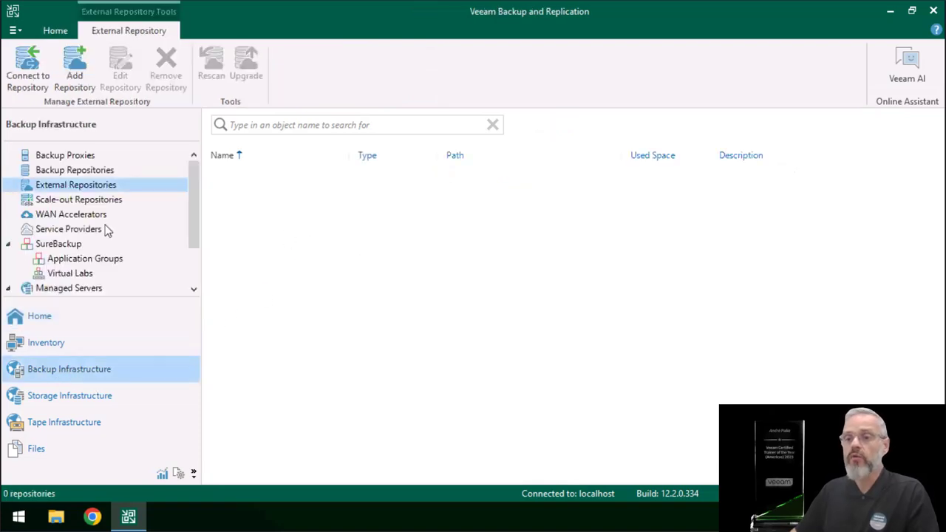
{"action": "left_click", "coordinate": [79, 174]}
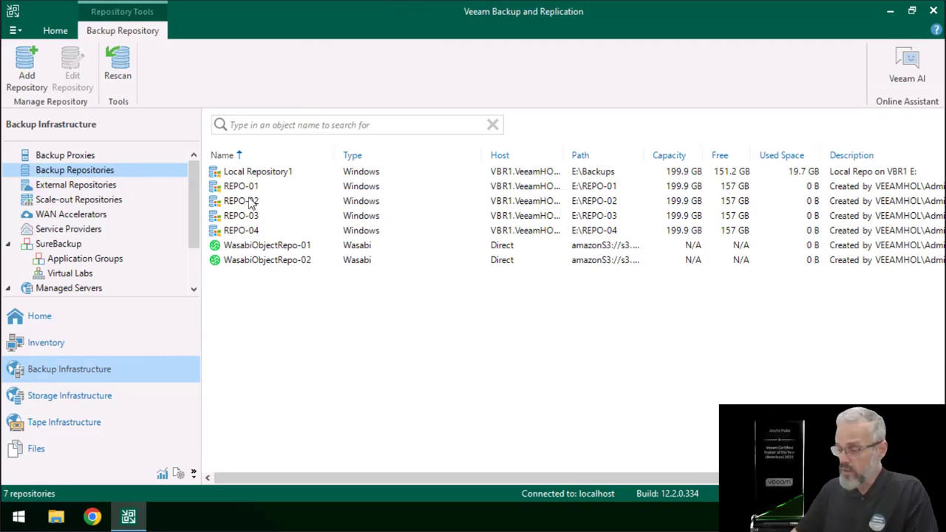
{"action": "left_click", "coordinate": [241, 188]}
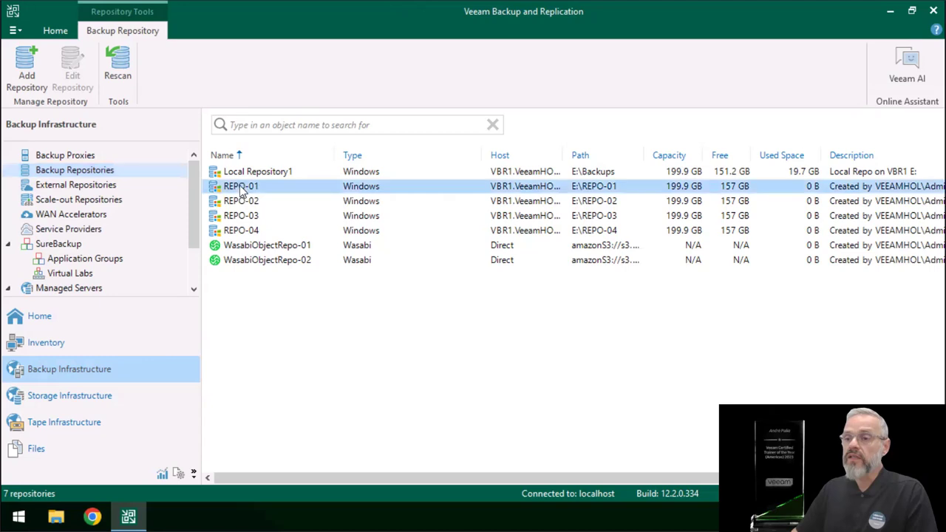
{"action": "left_click", "coordinate": [249, 203]}
{"action": "left_click", "coordinate": [250, 216]}
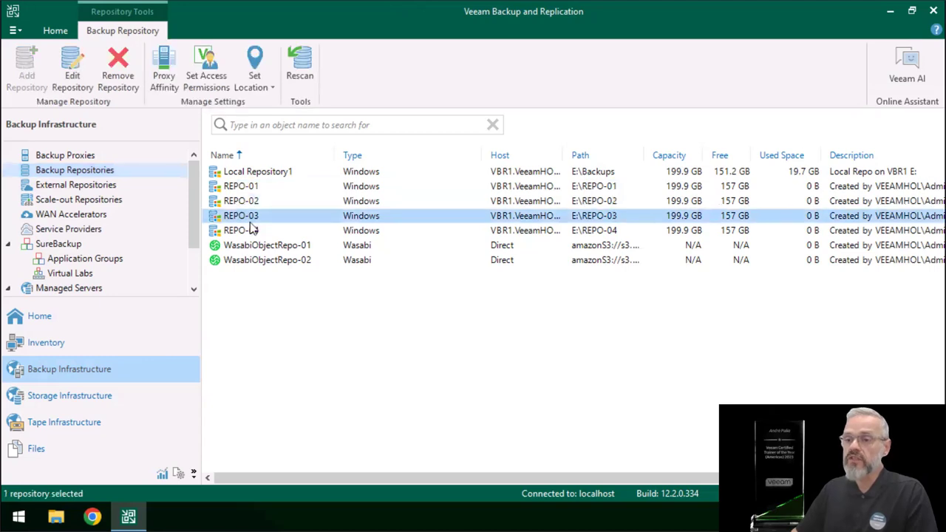
{"action": "left_click", "coordinate": [252, 232]}
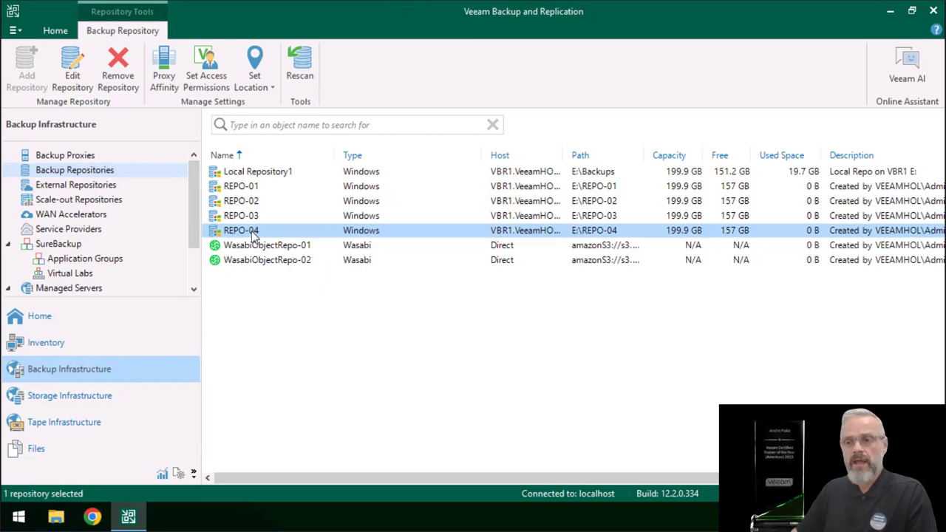
{"action": "left_click", "coordinate": [251, 247]}
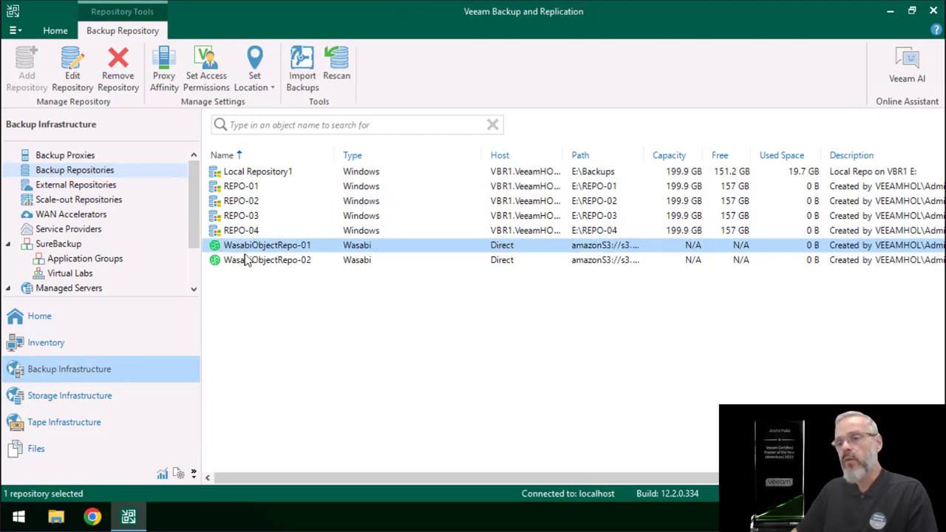
{"action": "left_click", "coordinate": [307, 261]}
{"action": "left_click", "coordinate": [306, 249]}
{"action": "left_click", "coordinate": [299, 262]}
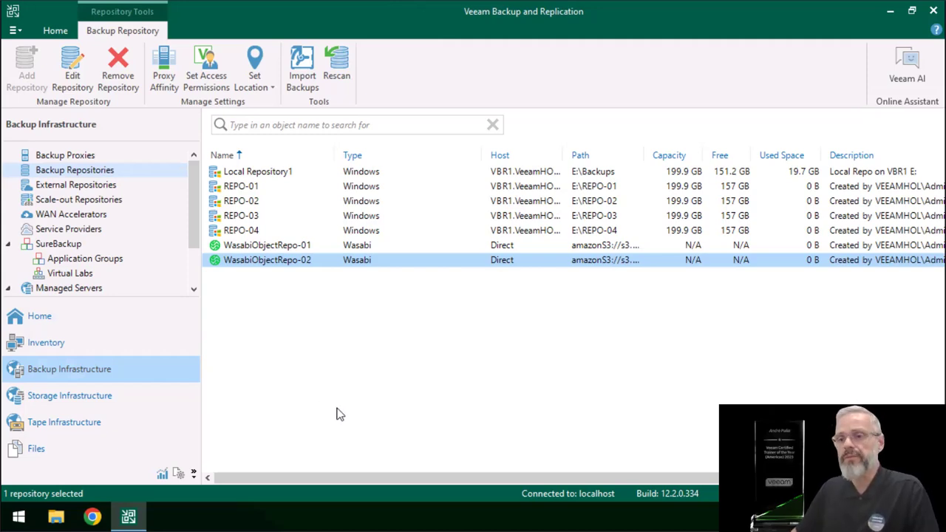
{"action": "left_click", "coordinate": [251, 187]}
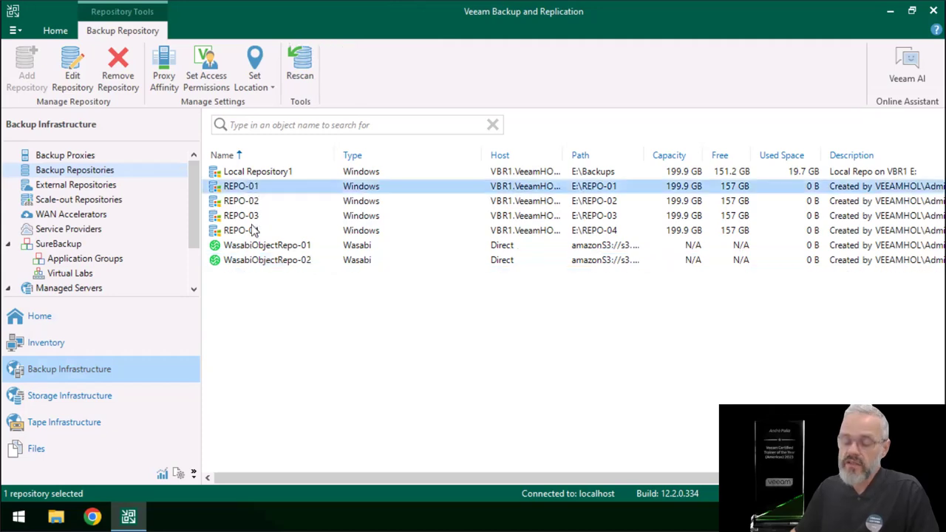
{"action": "left_click", "coordinate": [252, 230]}
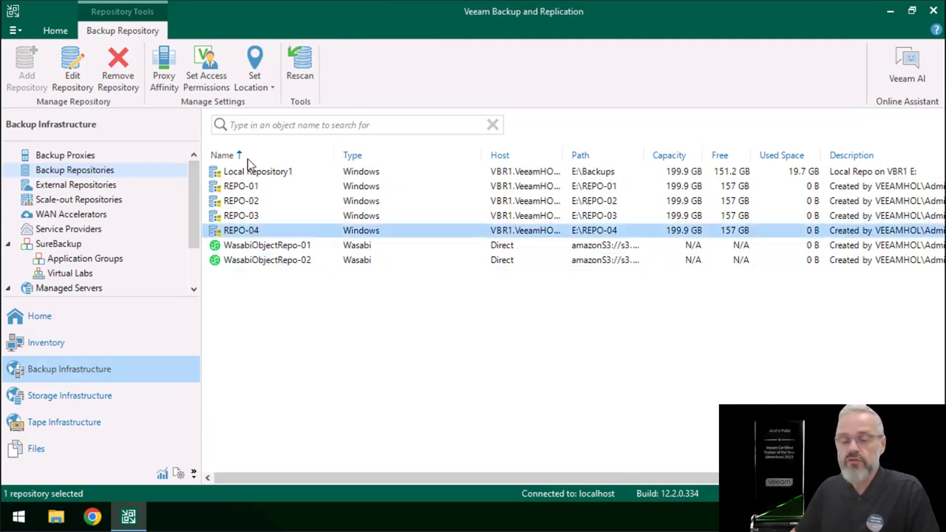
{"action": "left_click", "coordinate": [252, 245]}
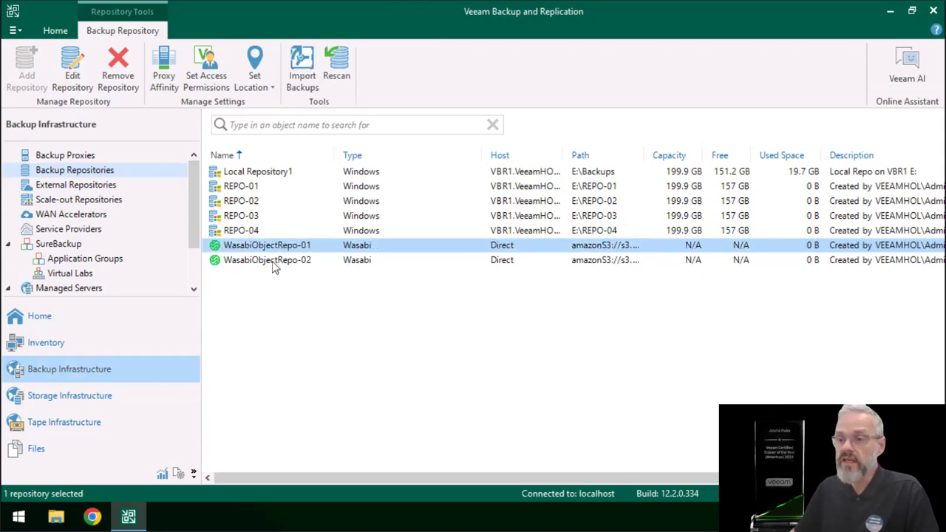
{"action": "left_click", "coordinate": [273, 266]}
{"action": "left_click", "coordinate": [273, 248]}
{"action": "left_click", "coordinate": [272, 261]}
{"action": "left_click", "coordinate": [273, 248]}
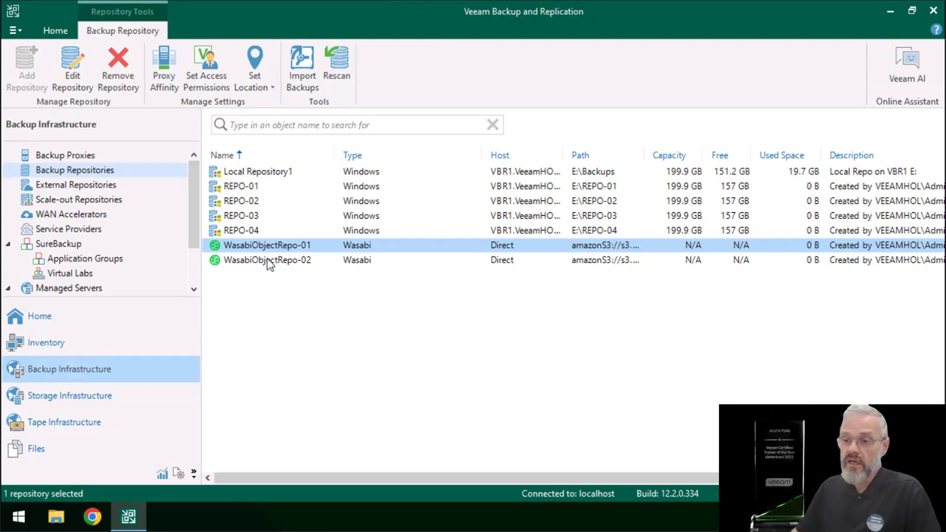
{"action": "left_click", "coordinate": [289, 302]}
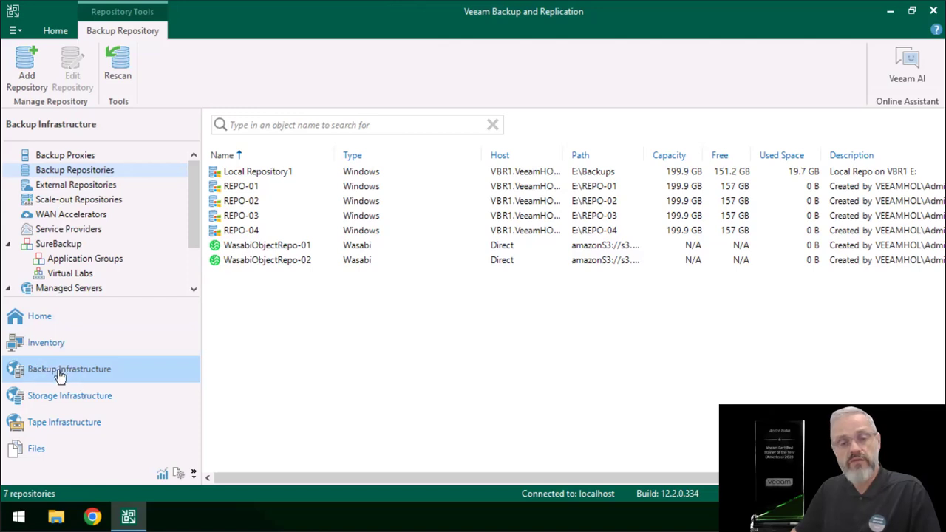
- Start a new scale-out backup repository and name it SOBR-01
{"action": "left_click", "coordinate": [74, 185]}
{"action": "left_click", "coordinate": [68, 202]}
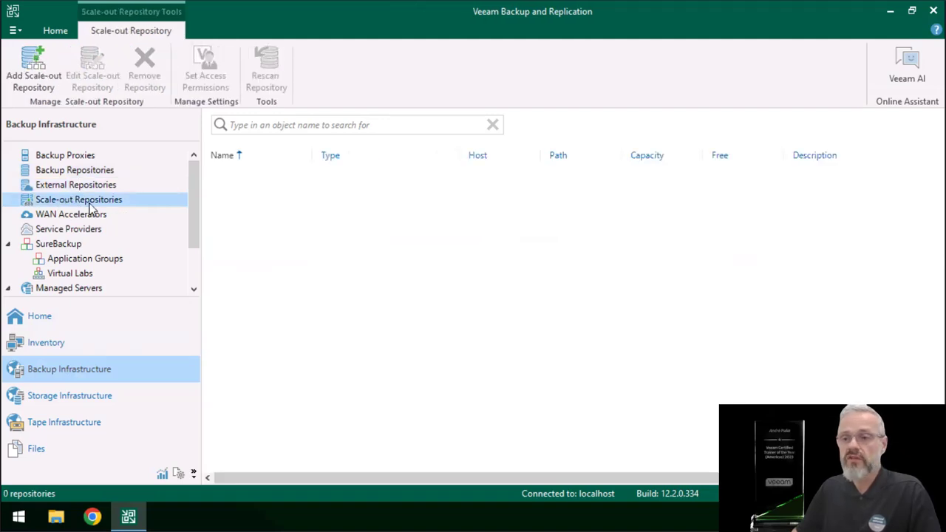
{"action": "right_click", "coordinate": [90, 205]}
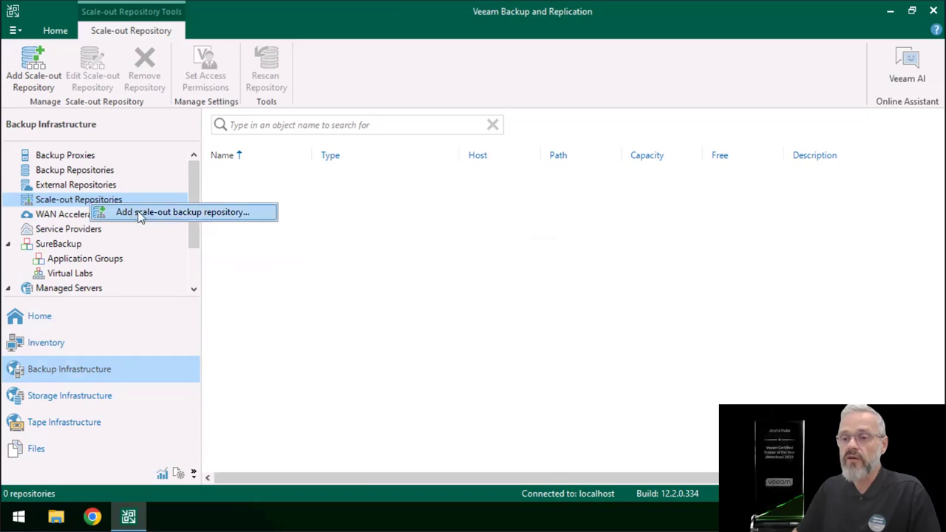
{"action": "left_click", "coordinate": [140, 212]}
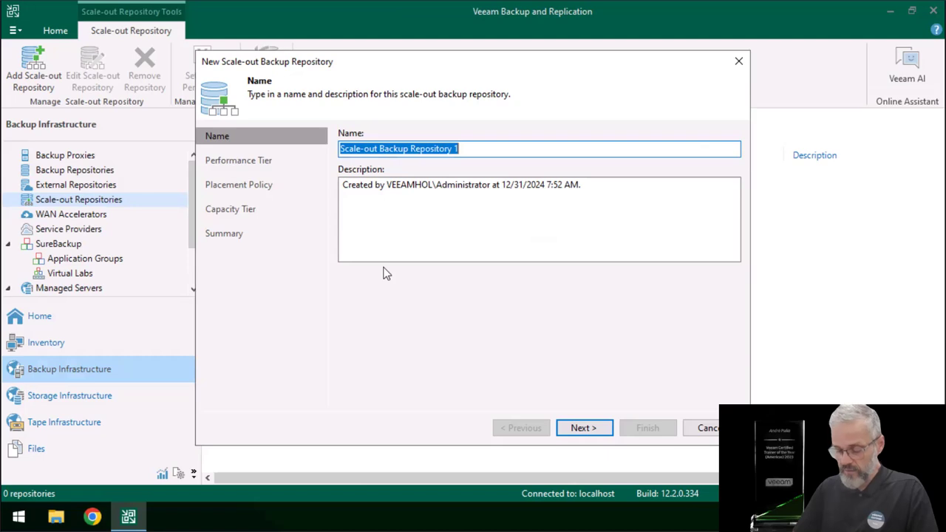
{"action": "type", "text": "SOR-01"}
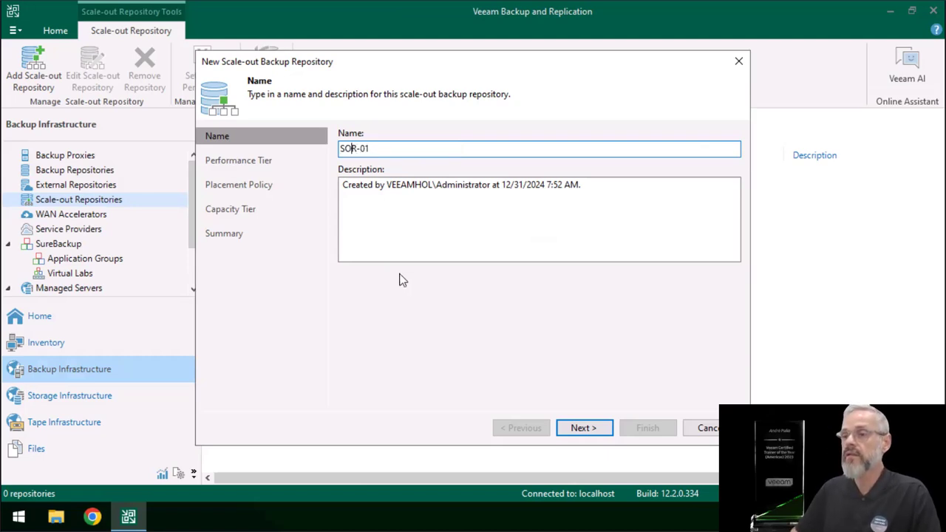
{"action": "key", "text": "Right"}
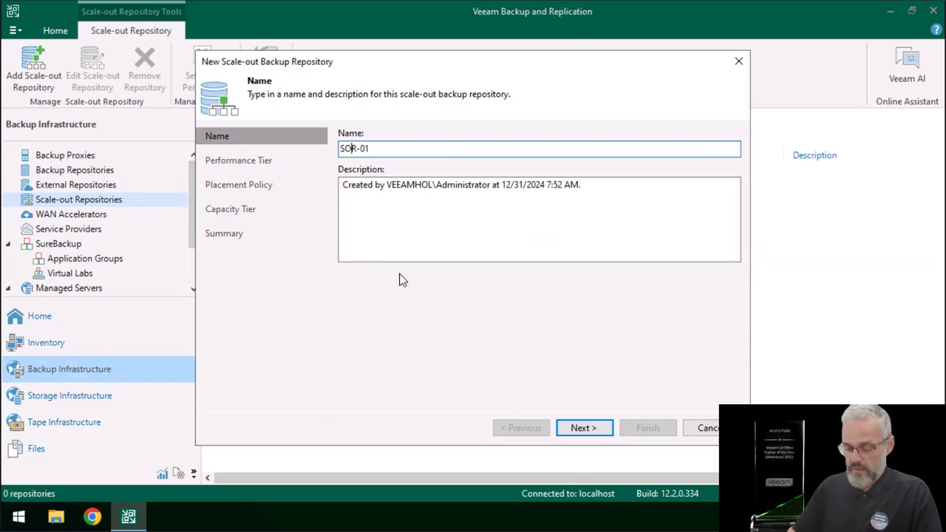
{"action": "type", "text": "B"}
{"action": "left_click", "coordinate": [585, 432]}
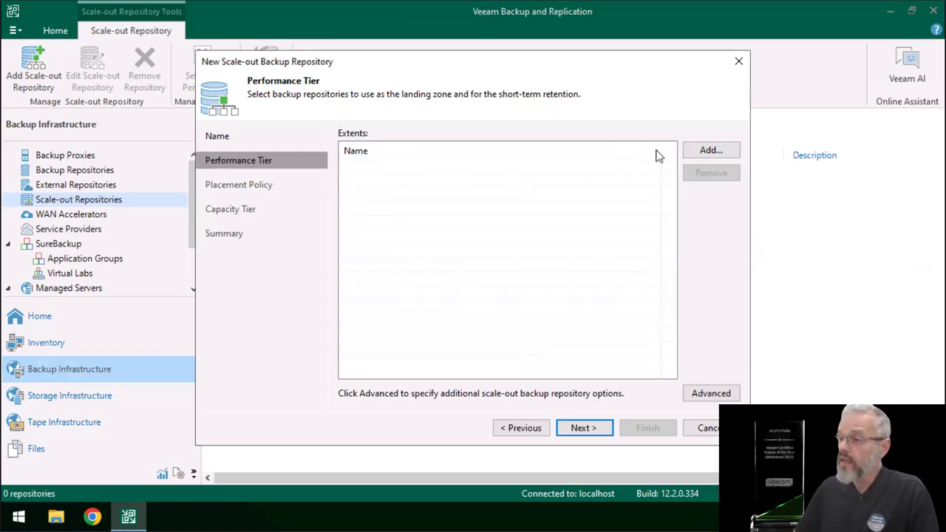
- Try to add REPO-01, REPO-02 and WasabiObjectRepo-01 together as extents of the performance tier
{"action": "left_click", "coordinate": [711, 150]}
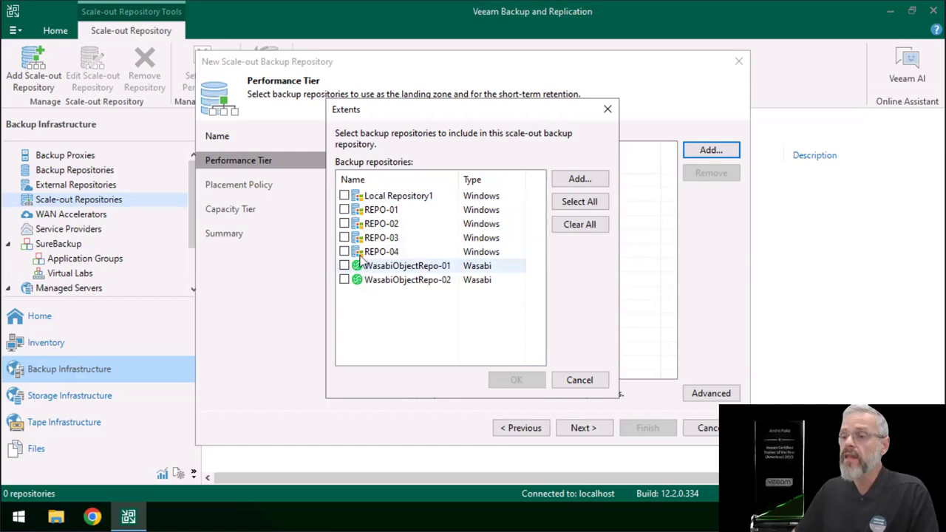
{"action": "left_click", "coordinate": [344, 210]}
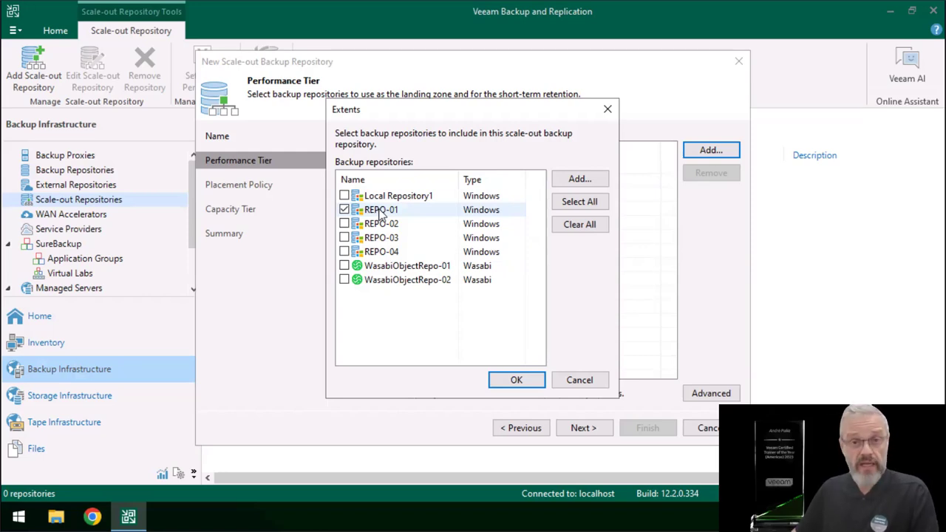
{"action": "left_click", "coordinate": [344, 224]}
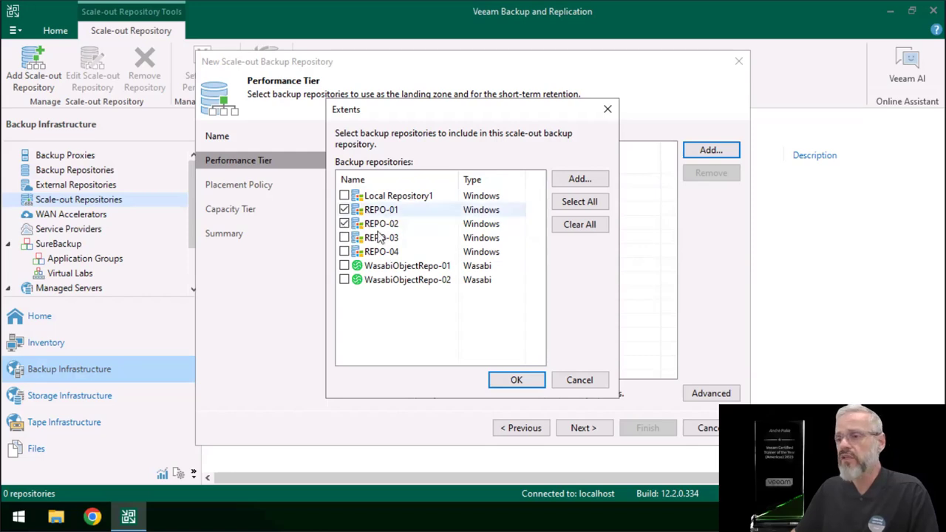
{"action": "left_click", "coordinate": [344, 266]}
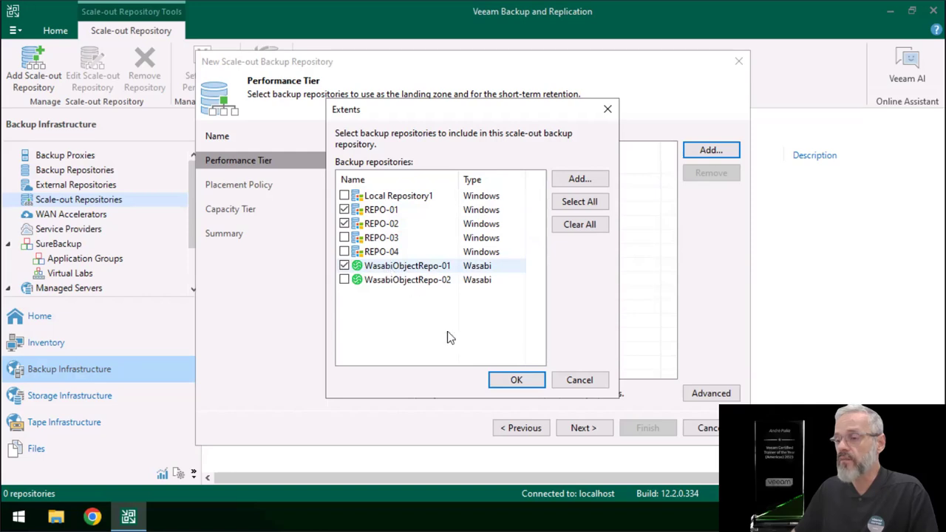
{"action": "left_click", "coordinate": [507, 377]}
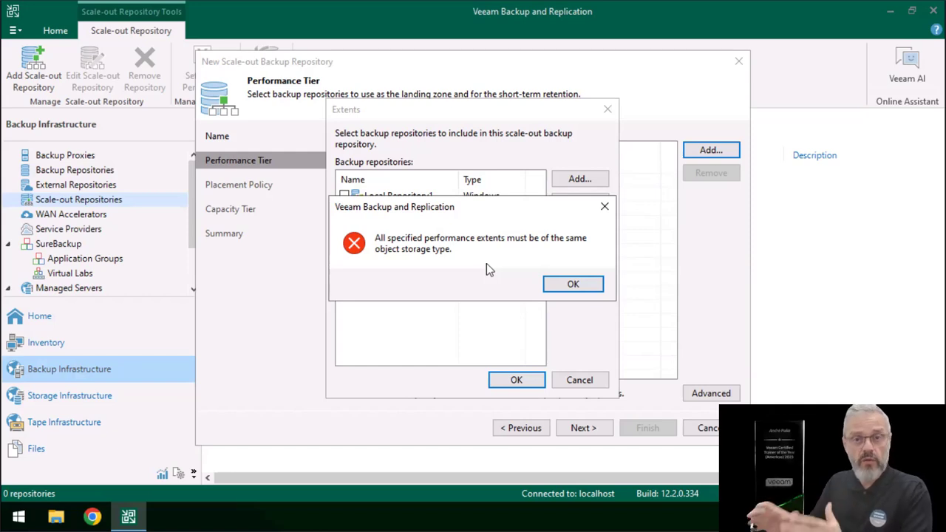
- Exclude WasabiObjectRepo-01 from the selection and accept only REPO-01 and REPO-02 as performance tier extents
{"action": "left_click", "coordinate": [556, 285]}
{"action": "left_click", "coordinate": [345, 266]}
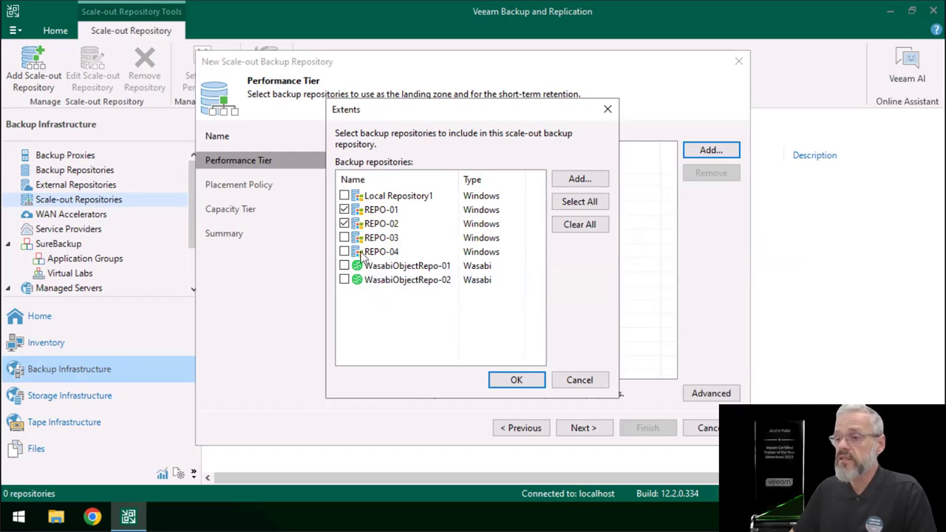
{"action": "left_click", "coordinate": [515, 380]}
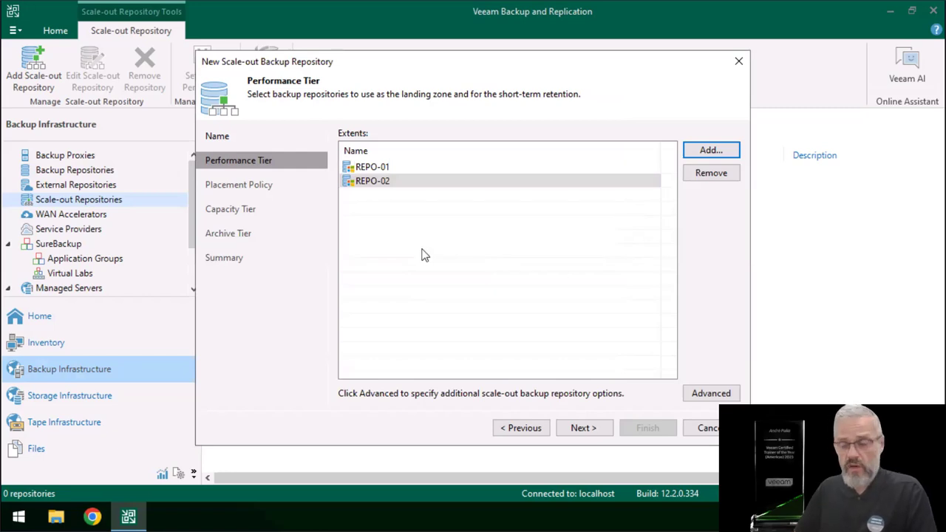
{"action": "left_click", "coordinate": [575, 429]}
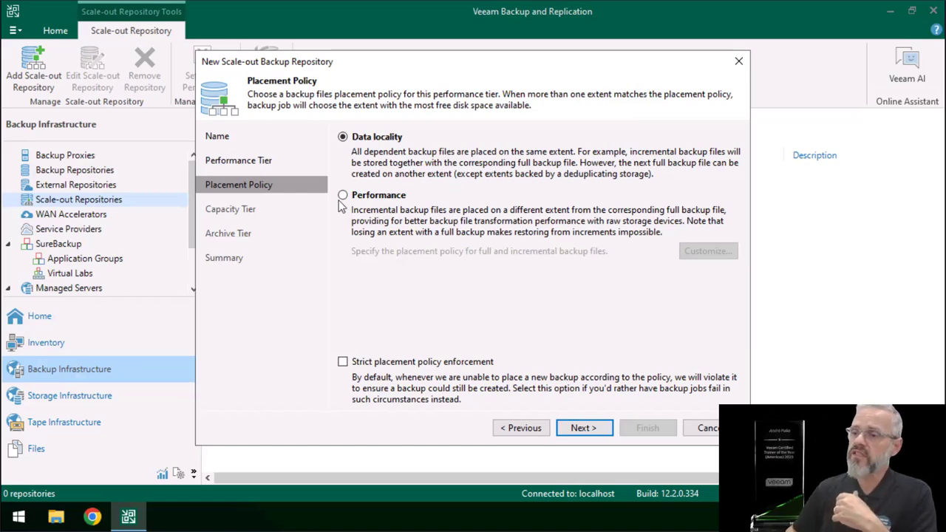
- Try the Performance placement policy, but return to Data locality and accept it for the performance tier
{"action": "left_click", "coordinate": [344, 196]}
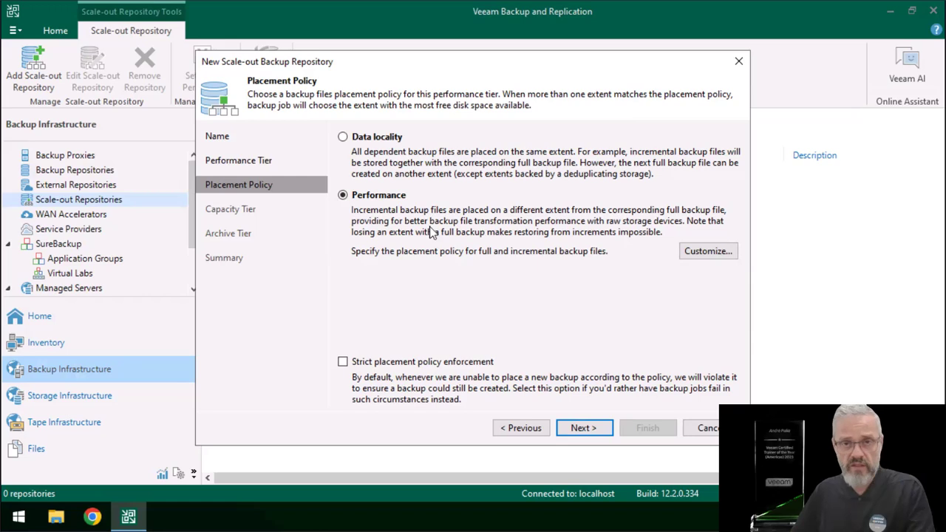
{"action": "left_click", "coordinate": [355, 139]}
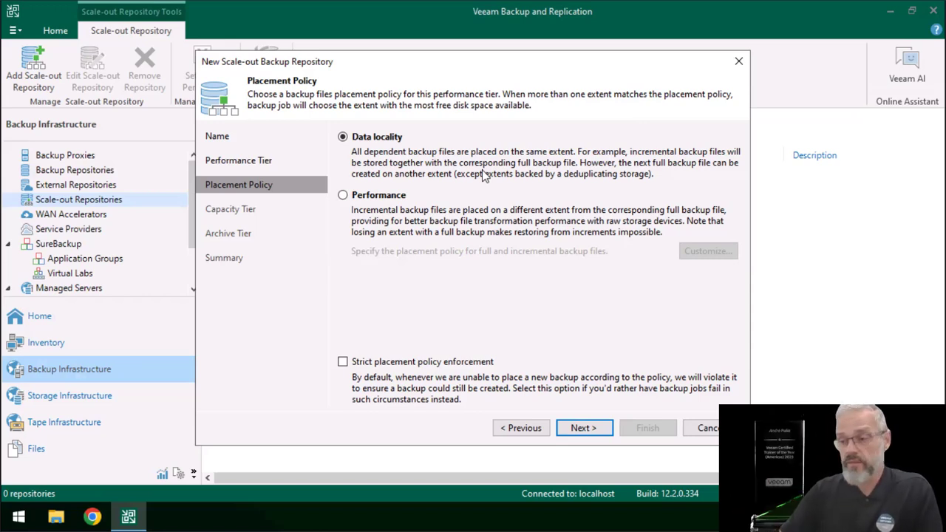
{"action": "left_click", "coordinate": [583, 428]}
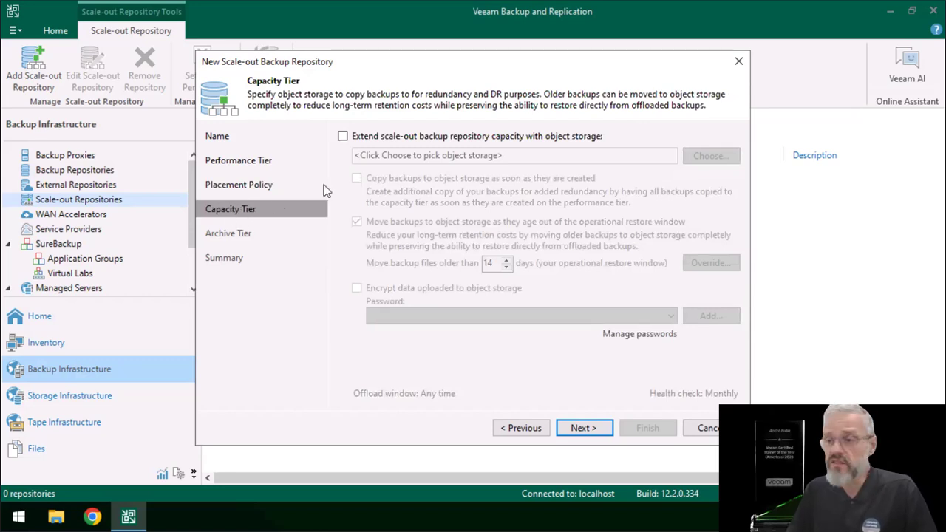
- Extend the repository's capacity with object storage, using WasabiObjectRepo-01 and WasabiObjectRepo-02 as capacity tier extents
{"action": "left_click", "coordinate": [343, 138]}
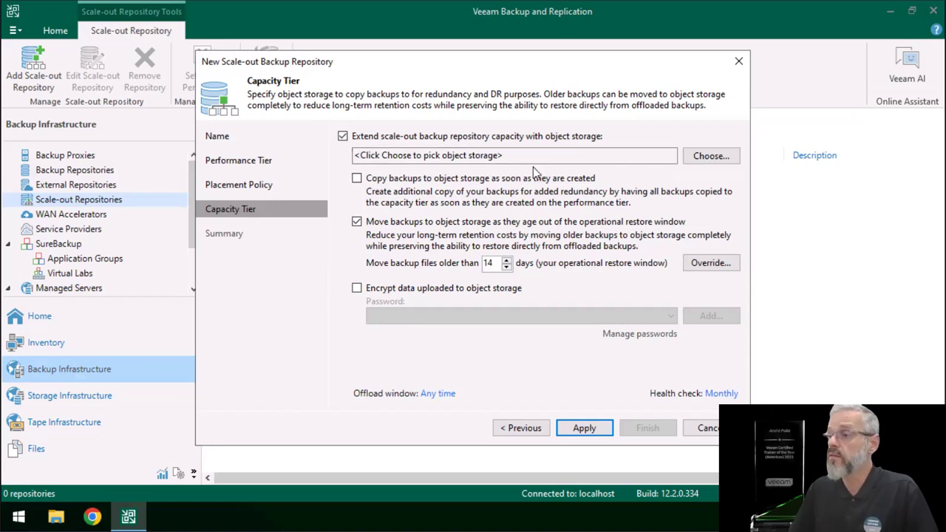
{"action": "left_click", "coordinate": [711, 158]}
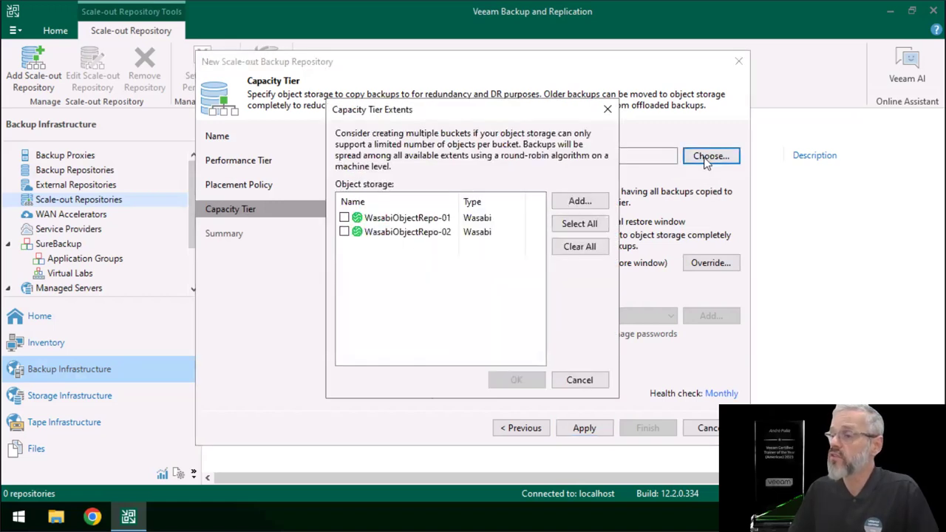
{"action": "left_click", "coordinate": [345, 218]}
{"action": "left_click", "coordinate": [345, 232]}
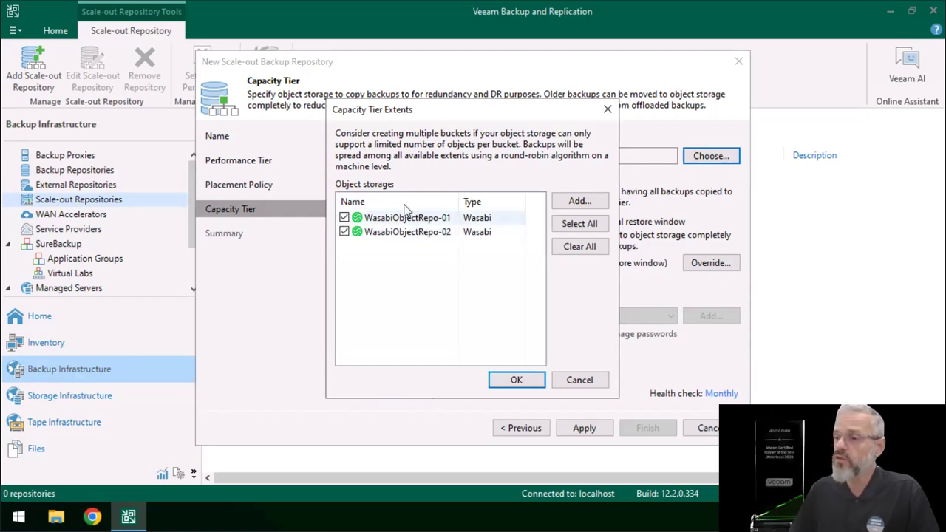
{"action": "left_click", "coordinate": [516, 380]}
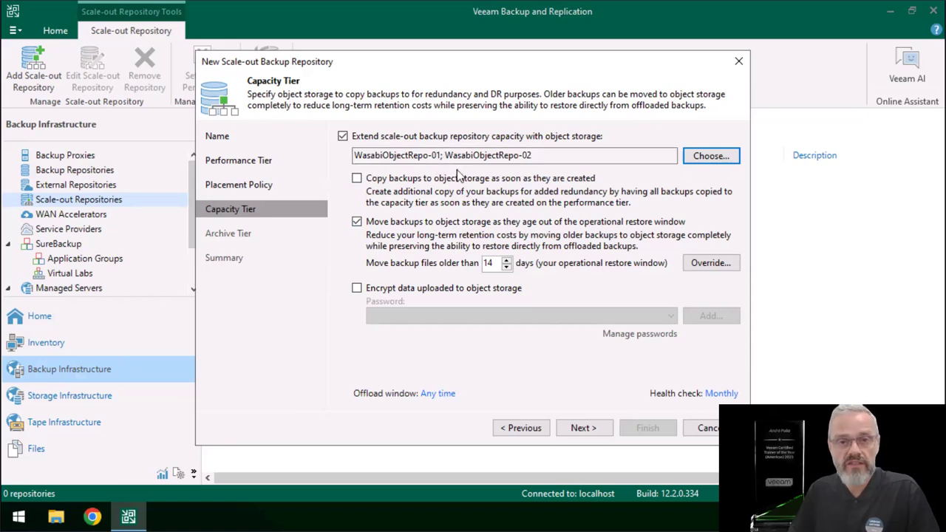
- Remove WasabiObjectRepo-02 from the capacity tier extents, keeping only WasabiObjectRepo-01 selected
{"action": "left_click", "coordinate": [710, 156]}
{"action": "left_click", "coordinate": [344, 232]}
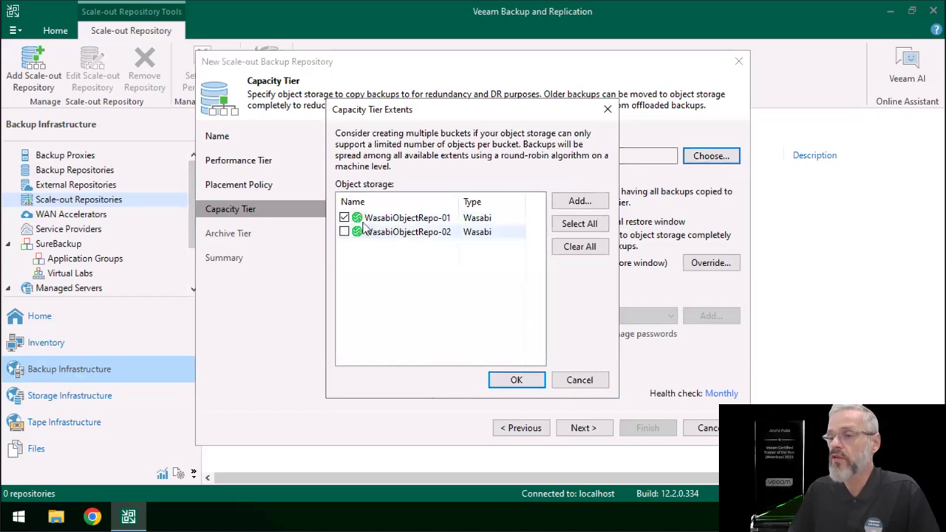
{"action": "left_click", "coordinate": [503, 382]}
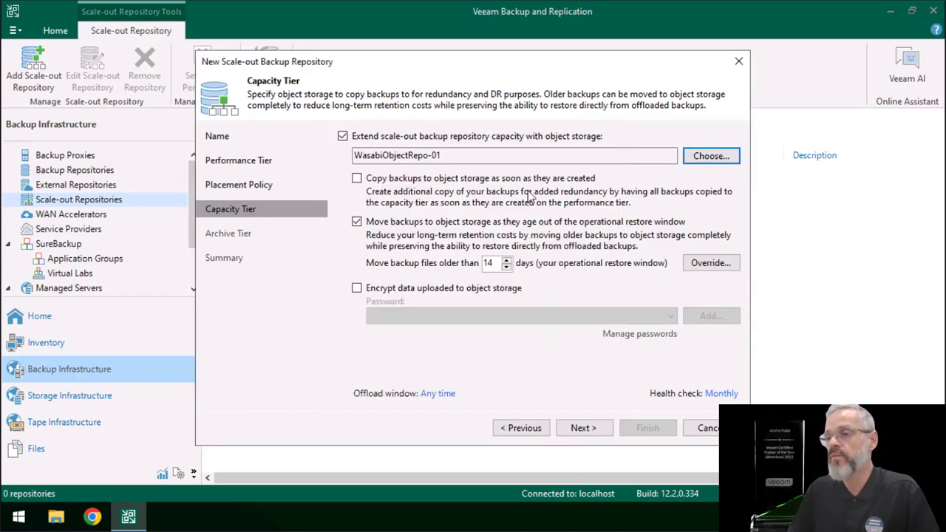
- Enable copying backups to object storage as soon as they are created, and review the performance tier extents before returning to the capacity tier
{"action": "left_click", "coordinate": [361, 181]}
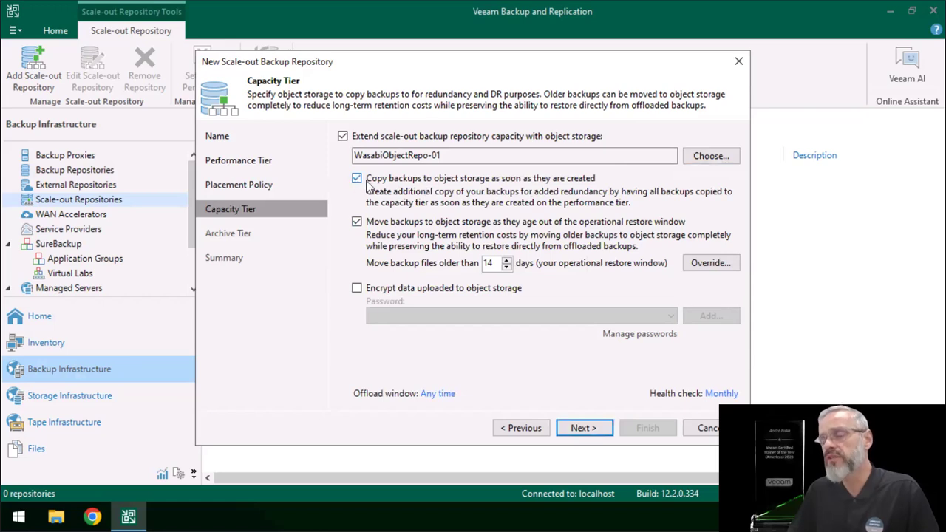
{"action": "left_click", "coordinate": [225, 164]}
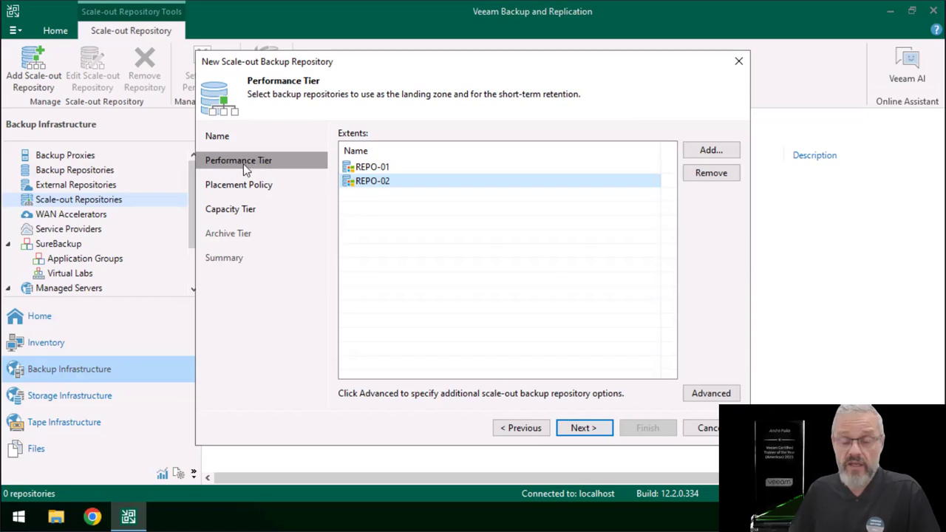
{"action": "left_click", "coordinate": [241, 212]}
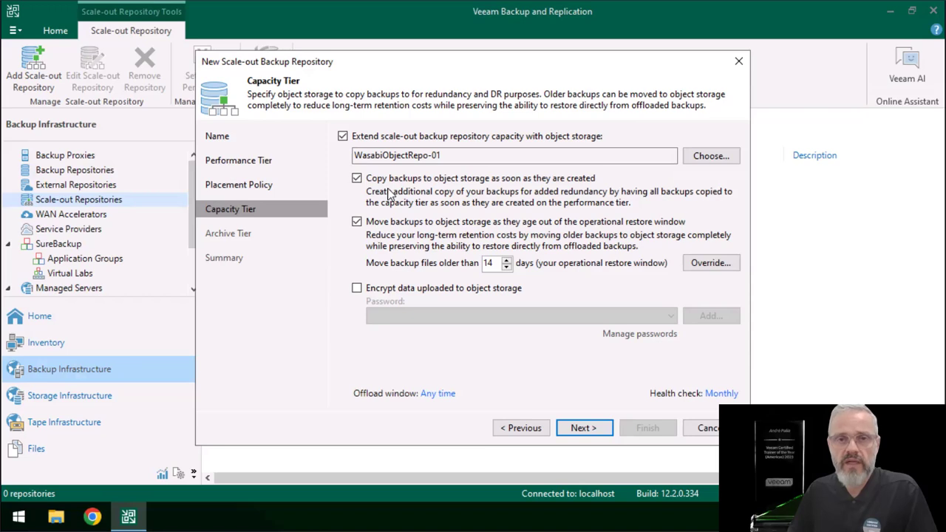
{"action": "left_click", "coordinate": [357, 223]}
{"action": "left_click", "coordinate": [357, 223]}
{"action": "left_click", "coordinate": [357, 222]}
{"action": "left_click", "coordinate": [357, 223]}
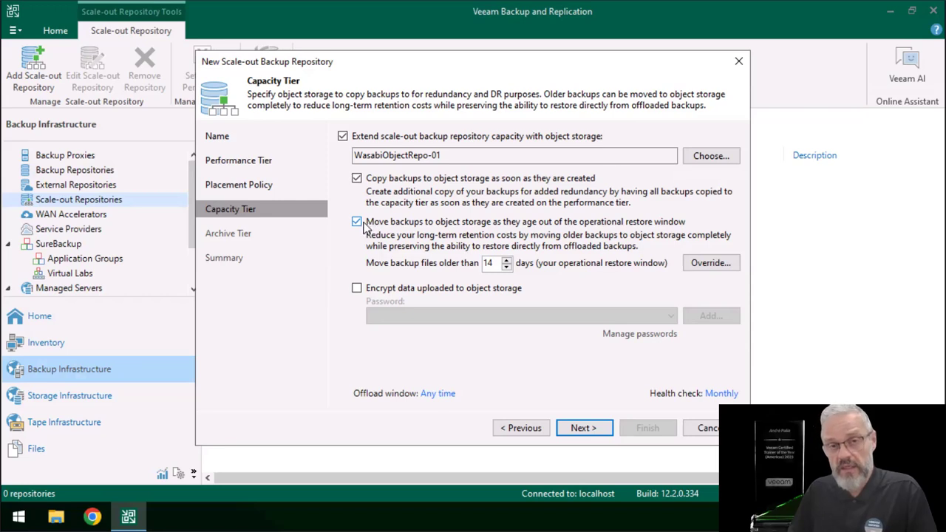
{"action": "left_click", "coordinate": [357, 223]}
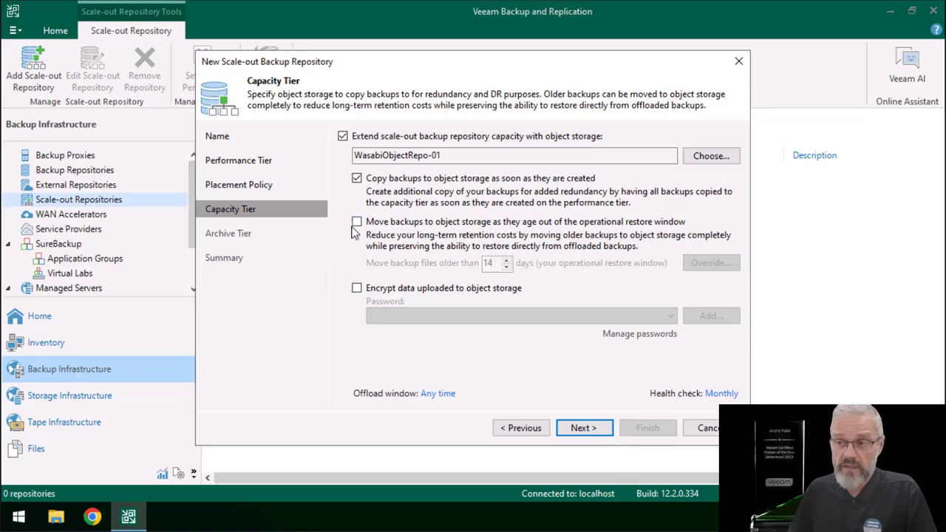
{"action": "left_click", "coordinate": [357, 223]}
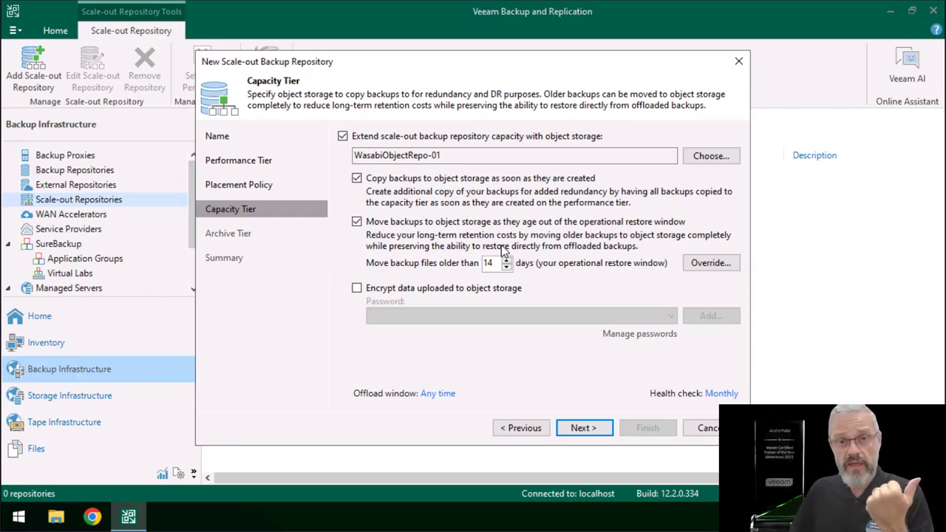
{"action": "double_click", "coordinate": [487, 263]}
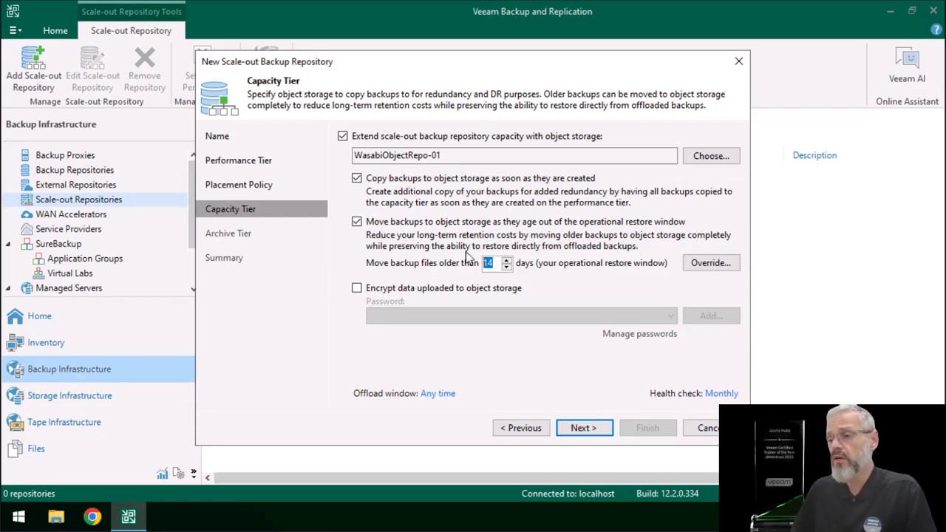
- Disable moving backups as they age out of the operational restore window, leave upload encryption off, and accept the capacity tier settings
{"action": "left_click", "coordinate": [357, 289]}
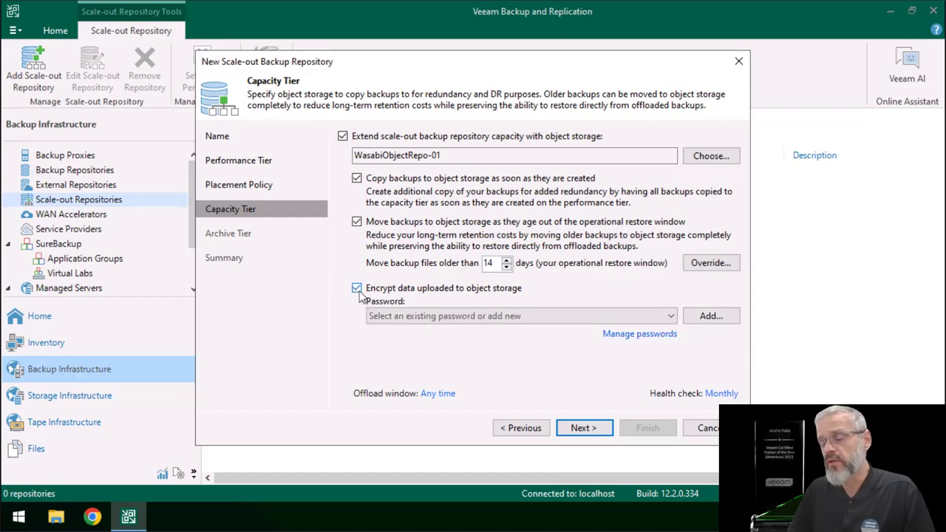
{"action": "left_click", "coordinate": [359, 291]}
{"action": "left_click", "coordinate": [357, 221]}
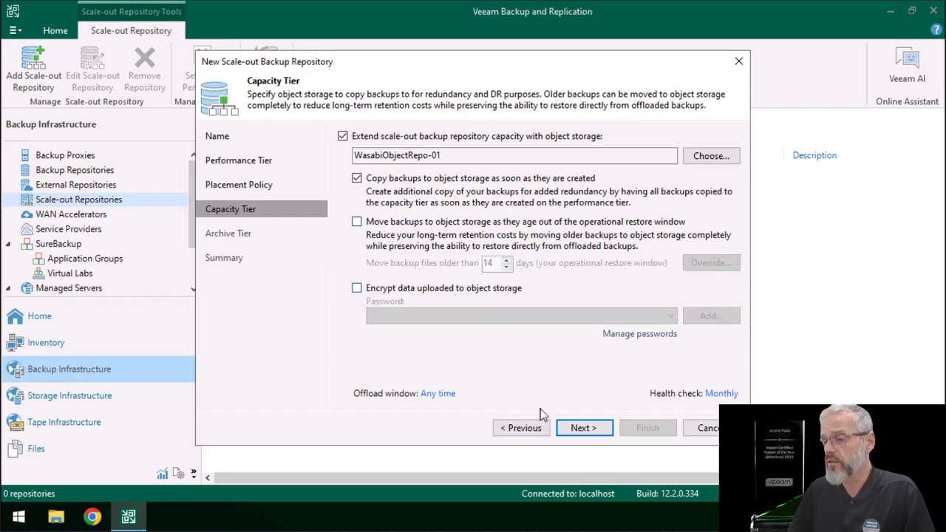
{"action": "left_click", "coordinate": [578, 431]}
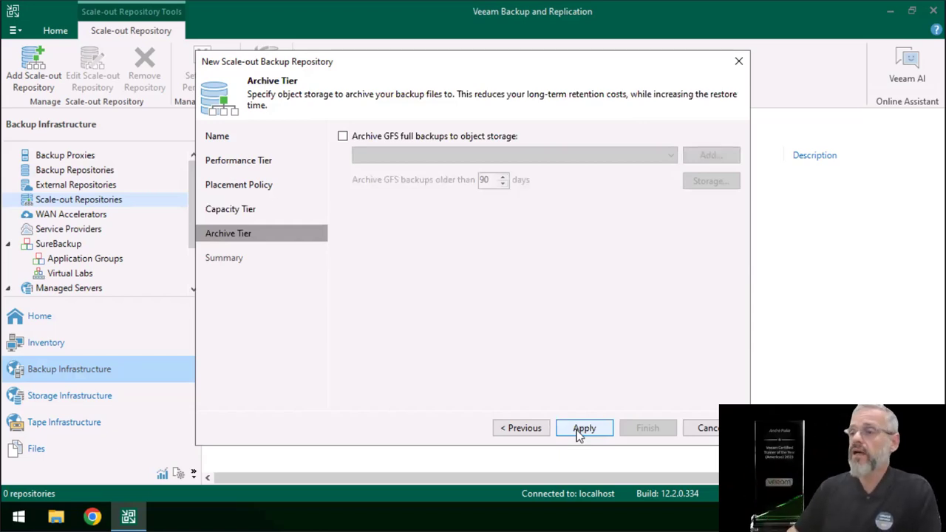
- Leave archiving of GFS full backups disabled, then apply the settings and finish creating the scale-out repository
{"action": "left_click", "coordinate": [346, 137]}
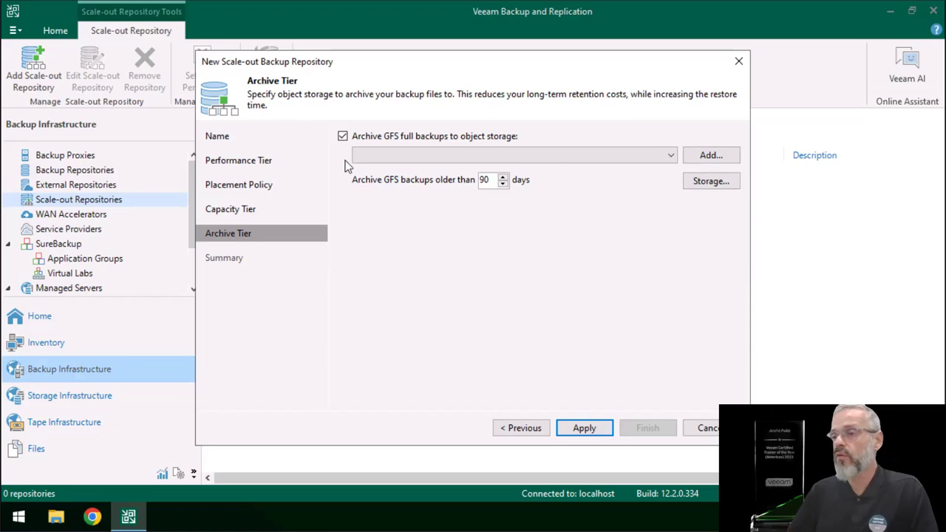
{"action": "left_click", "coordinate": [342, 136]}
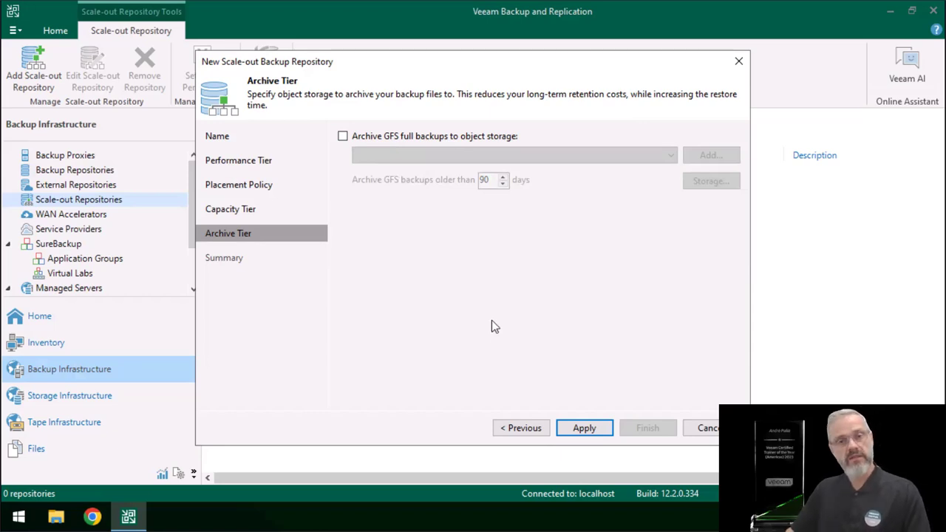
{"action": "left_click", "coordinate": [580, 432]}
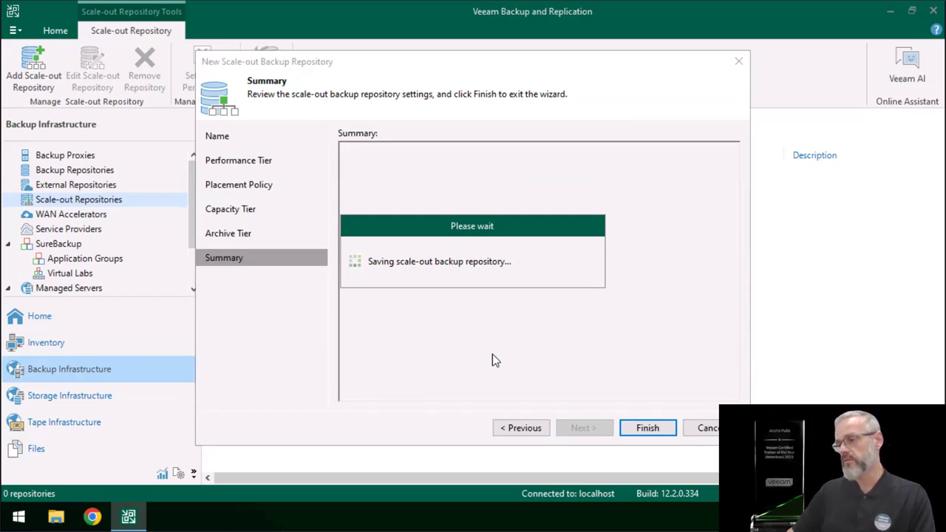
{"action": "left_click", "coordinate": [644, 427]}
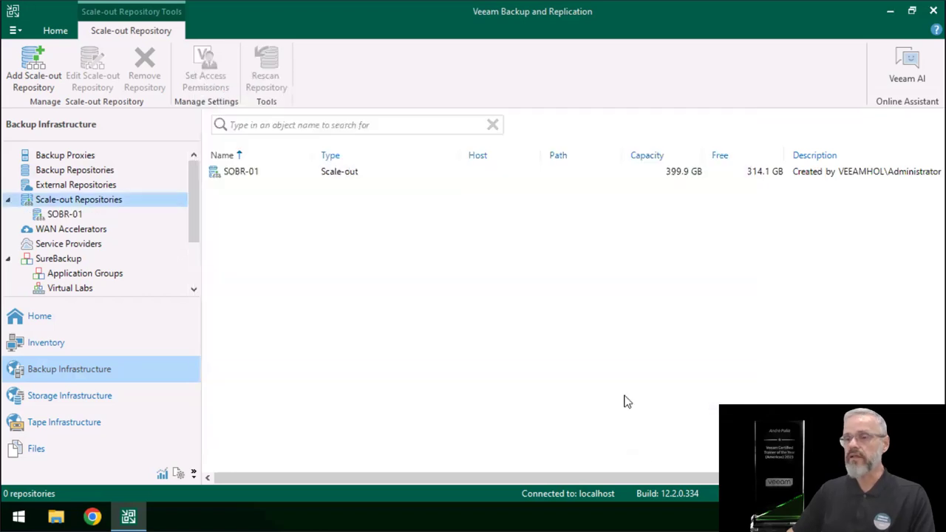
- Check the SOBR-01 entry among the scale-out repositories and open the list of backup jobs
{"action": "left_click", "coordinate": [249, 177]}
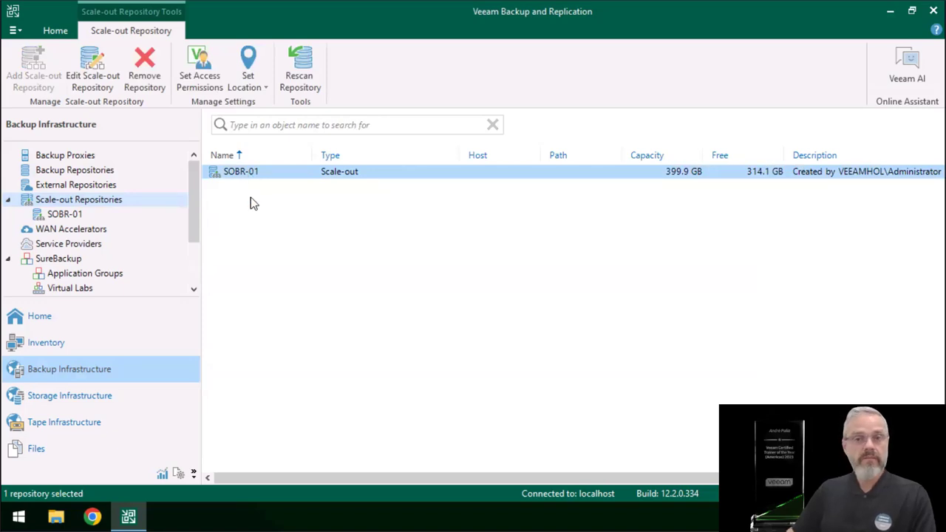
{"action": "left_click", "coordinate": [34, 325]}
{"action": "left_click", "coordinate": [68, 172]}
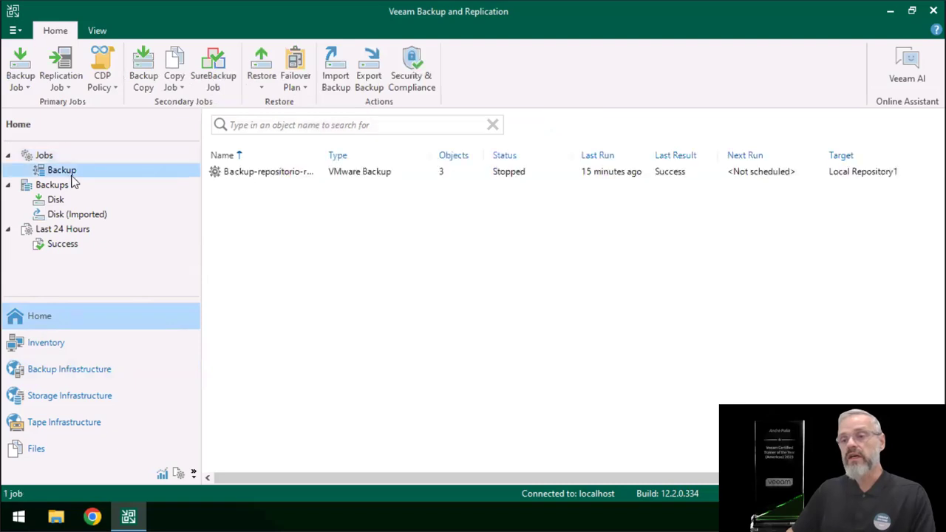
- Try SOBR-01 as the backup repository of the existing Backup-repositorio-regular job, and exit without applying the change
{"action": "left_click", "coordinate": [251, 176]}
{"action": "right_click", "coordinate": [253, 177]}
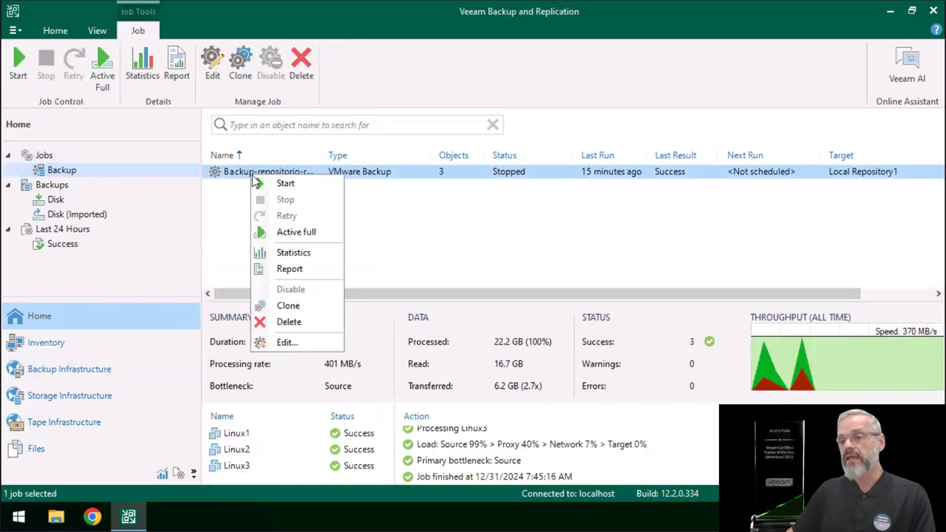
{"action": "left_click", "coordinate": [285, 343]}
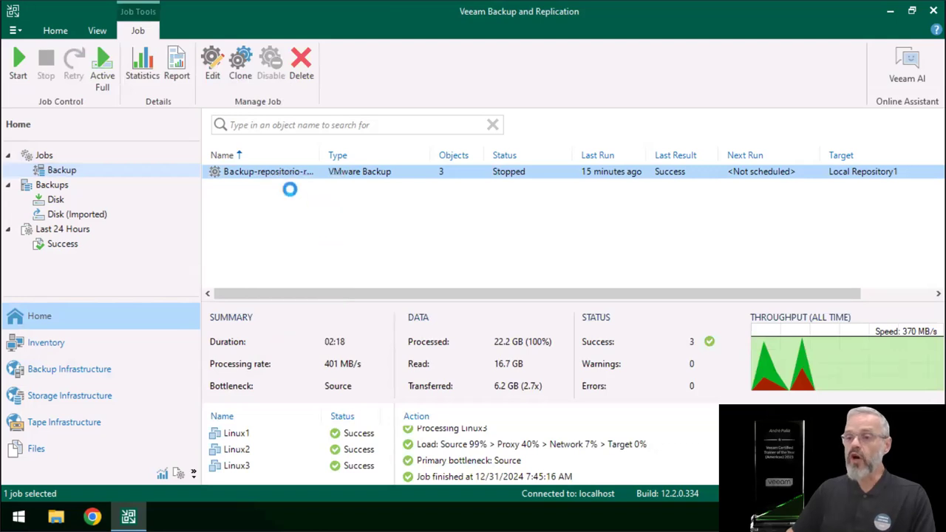
{"action": "left_click", "coordinate": [221, 199]}
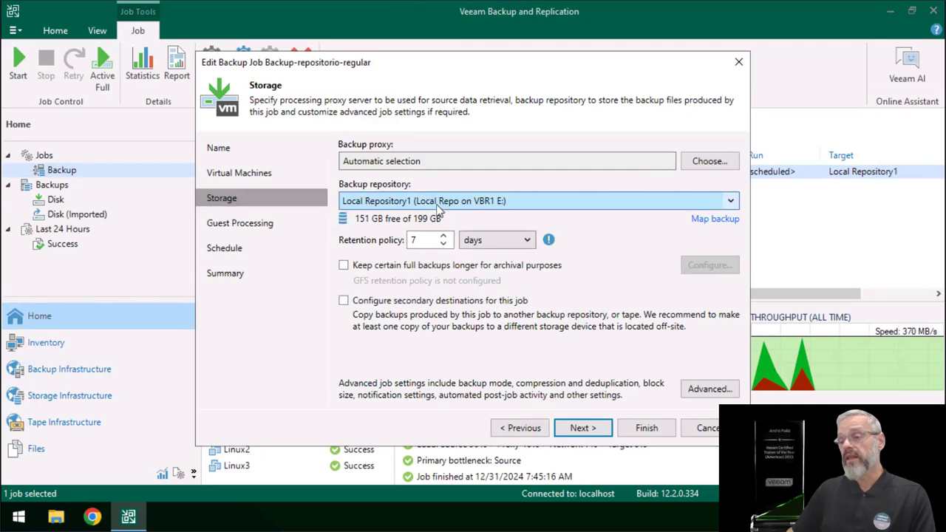
{"action": "left_click", "coordinate": [437, 206]}
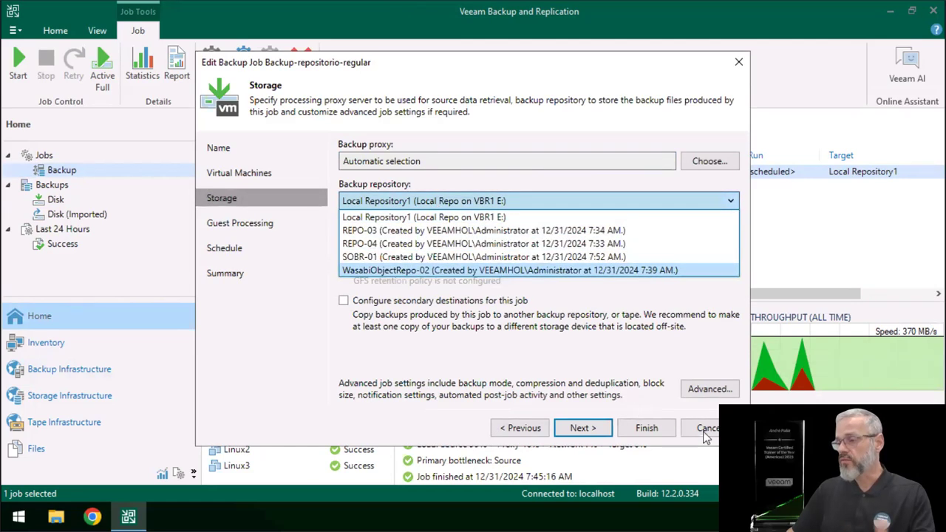
{"action": "left_click", "coordinate": [422, 257]}
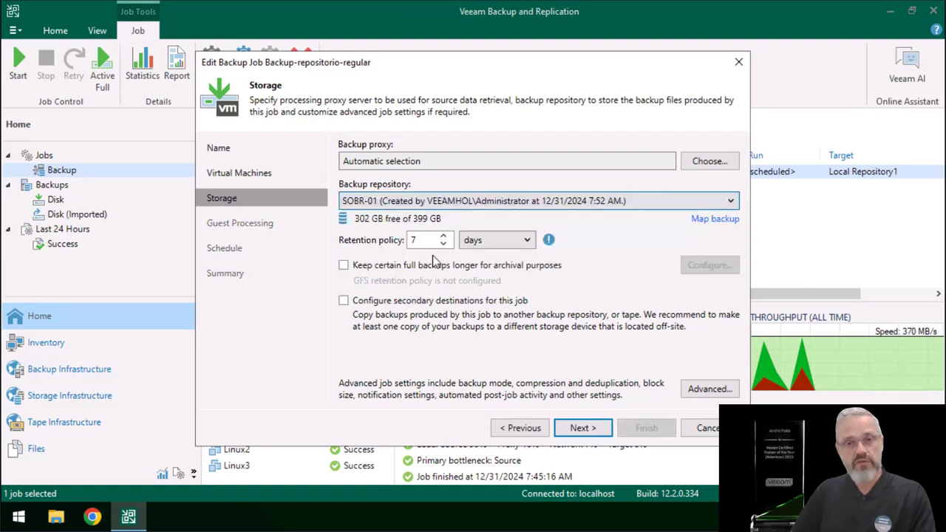
{"action": "left_click", "coordinate": [706, 432]}
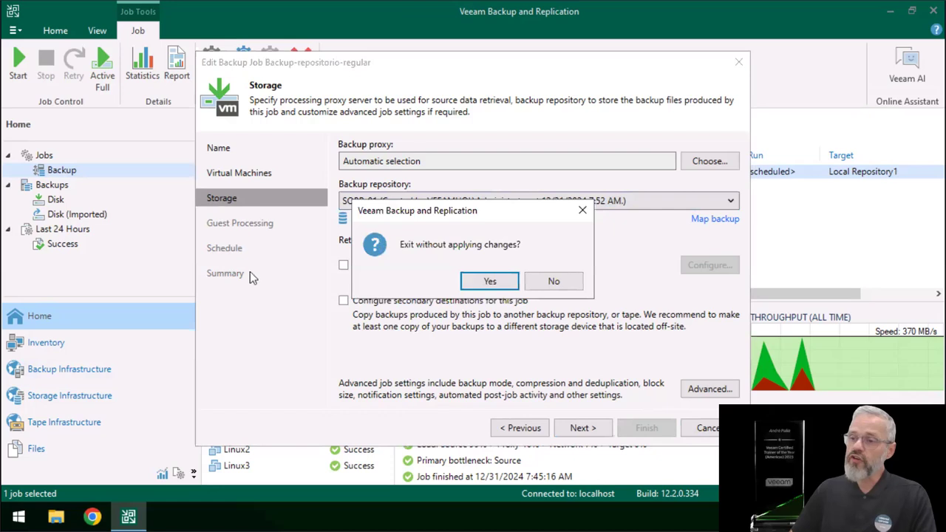
{"action": "left_click", "coordinate": [514, 285]}
- Start a new virtual machine backup job named backup-no-SOBR
{"action": "left_click", "coordinate": [61, 173]}
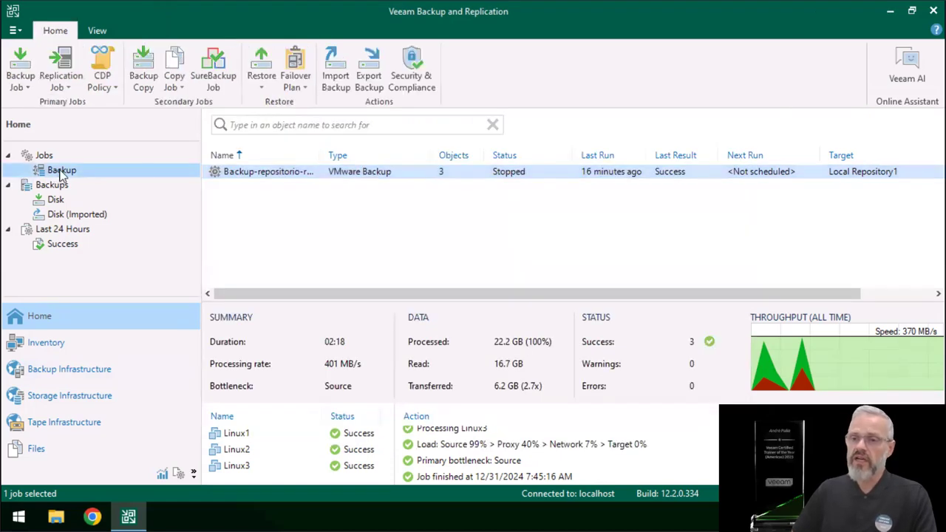
{"action": "right_click", "coordinate": [62, 175]}
{"action": "mouse_move", "coordinate": [85, 181]}
{"action": "left_click", "coordinate": [207, 181]}
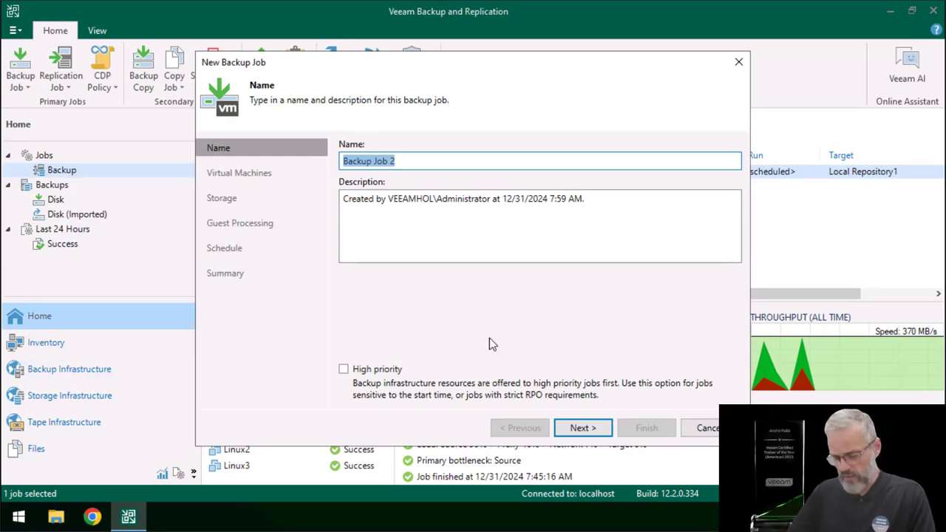
{"action": "type", "text": "backup-no-SOBR"}
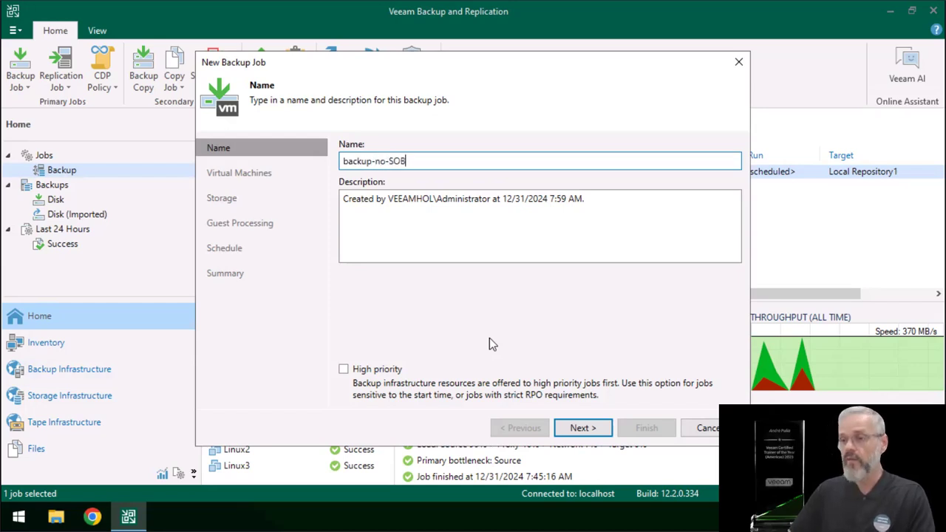
{"action": "left_click", "coordinate": [580, 431]}
- Add the virtual machines Linux2 and Linux3 from PROD_SITE under VCSA1 to the backup job
{"action": "left_click", "coordinate": [700, 161]}
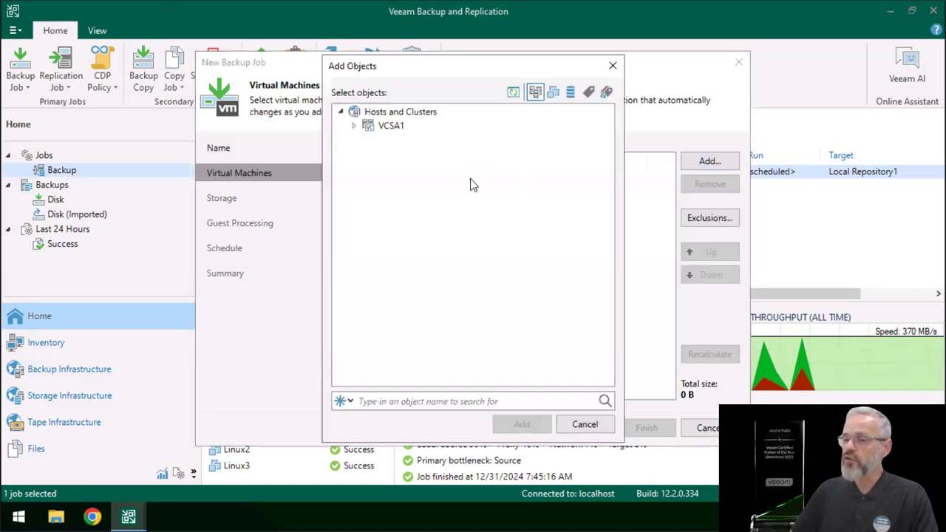
{"action": "left_click", "coordinate": [354, 126]}
{"action": "left_click", "coordinate": [371, 140]}
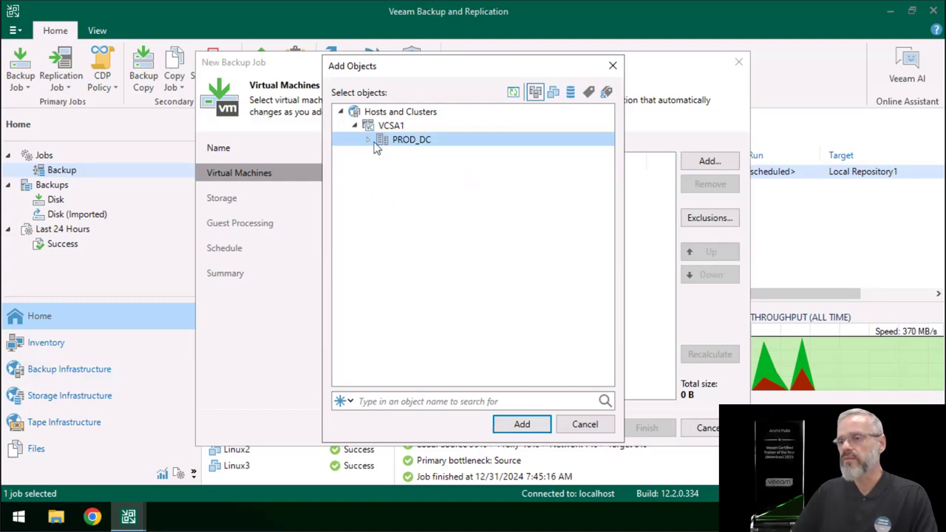
{"action": "left_click", "coordinate": [371, 140]}
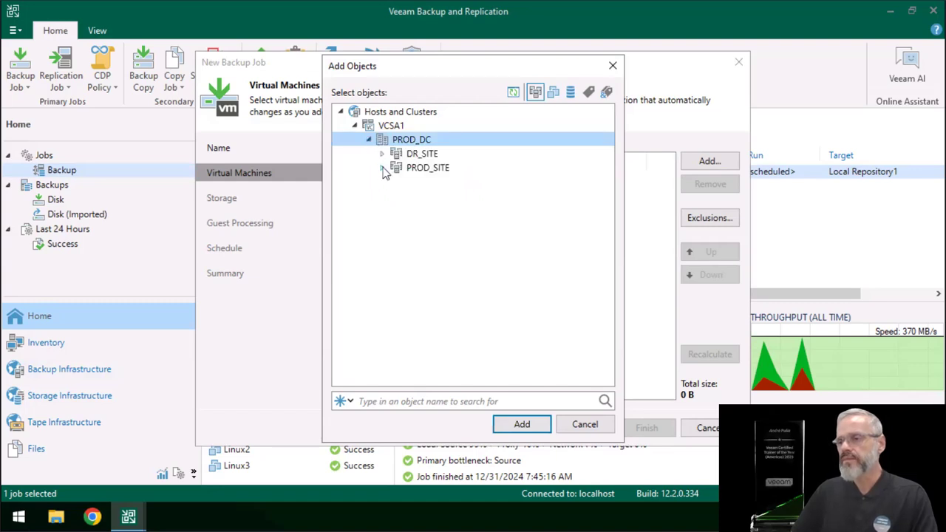
{"action": "left_click", "coordinate": [383, 168]}
{"action": "left_click", "coordinate": [418, 212]}
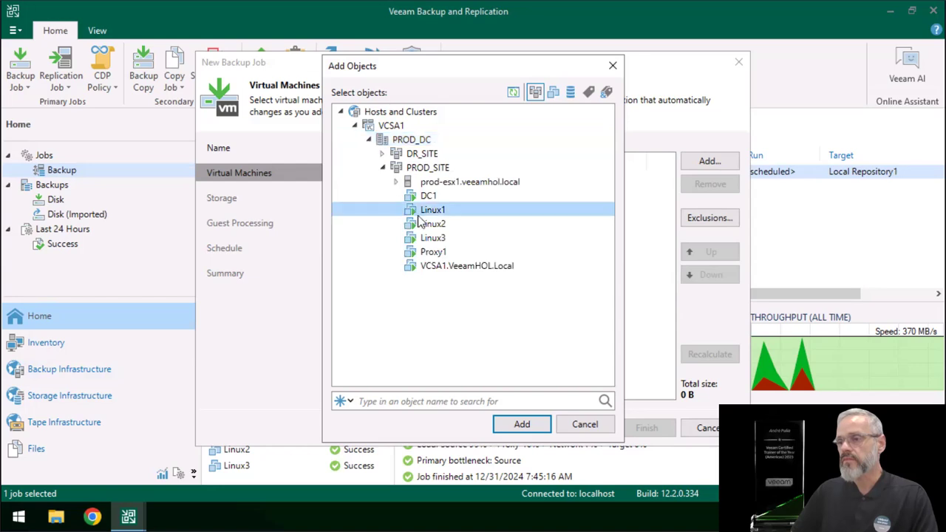
{"action": "left_click", "coordinate": [430, 224], "text": "ctrl"}
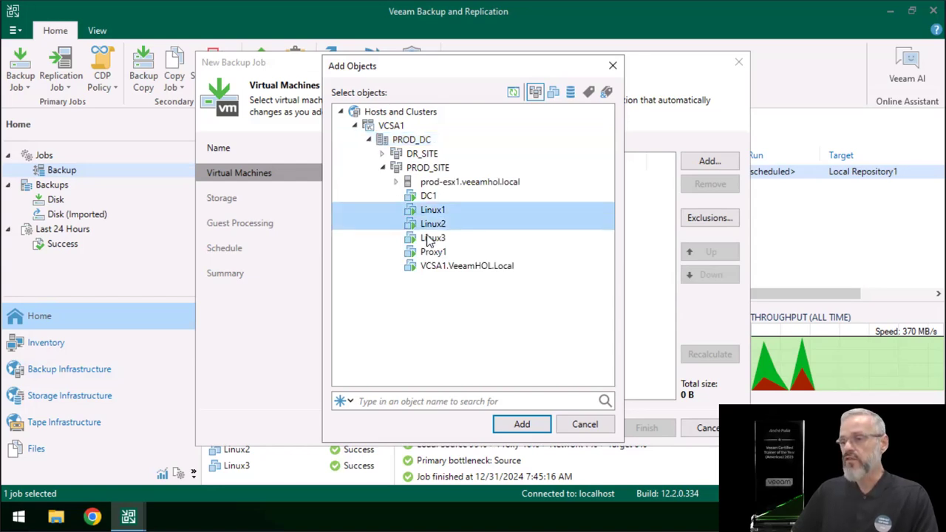
{"action": "left_click", "coordinate": [430, 237], "text": "shift"}
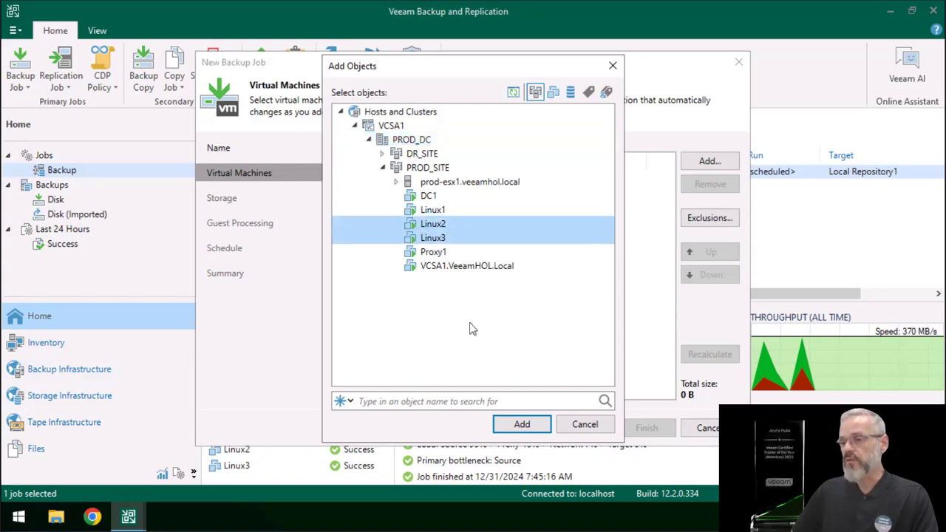
{"action": "left_click", "coordinate": [521, 426]}
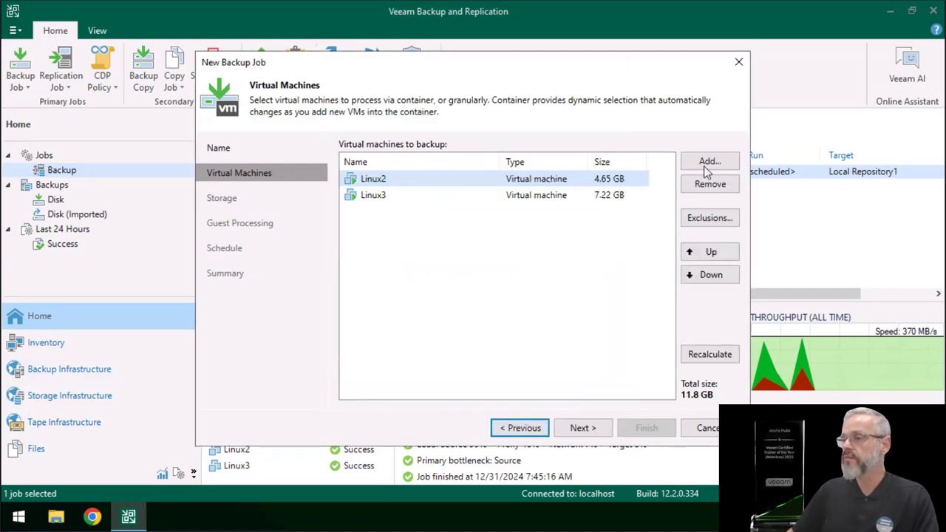
- Set SOBR-01 as the job's backup repository and continue to guest processing
{"action": "left_click", "coordinate": [579, 428]}
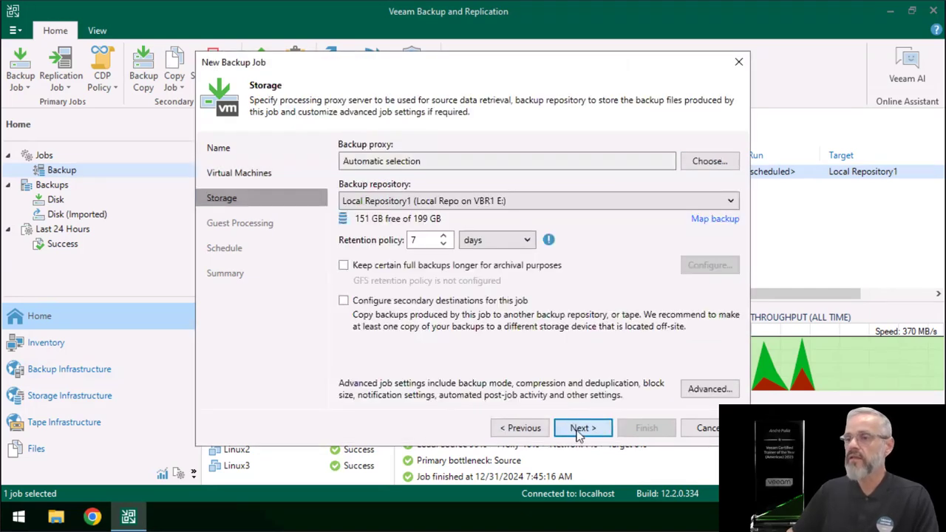
{"action": "left_click", "coordinate": [508, 204]}
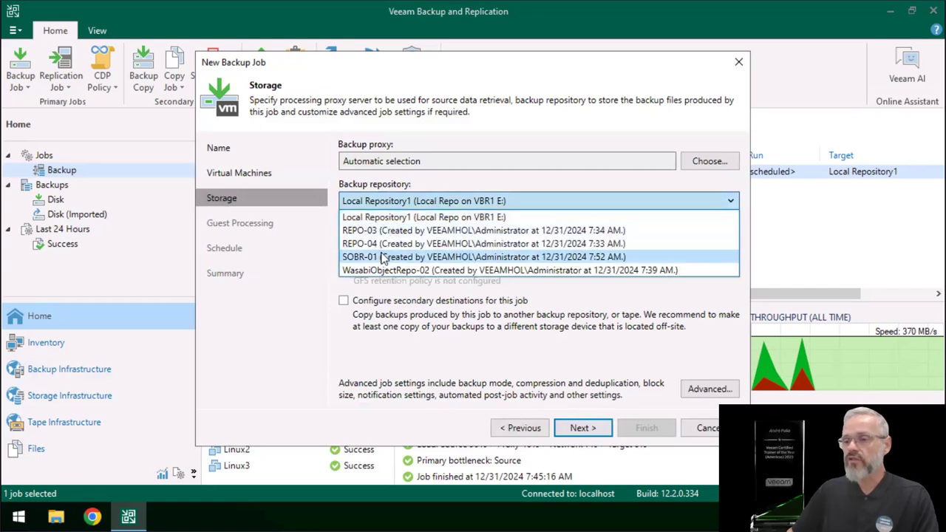
{"action": "left_click", "coordinate": [382, 257]}
{"action": "left_click", "coordinate": [584, 430]}
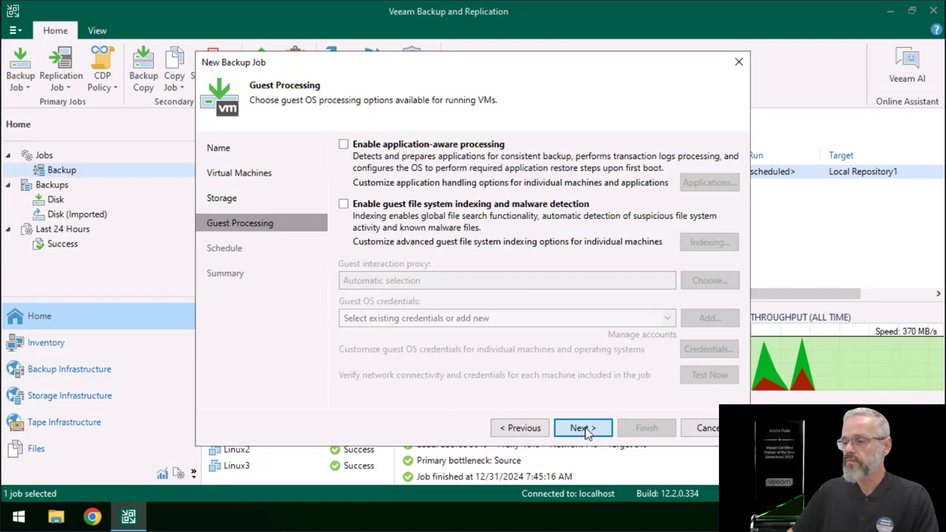
- Keep the default guest processing and leave the job unscheduled, then finish backup-no-SOBR with the option to run it immediately
{"action": "left_click", "coordinate": [584, 429]}
{"action": "left_click", "coordinate": [582, 429]}
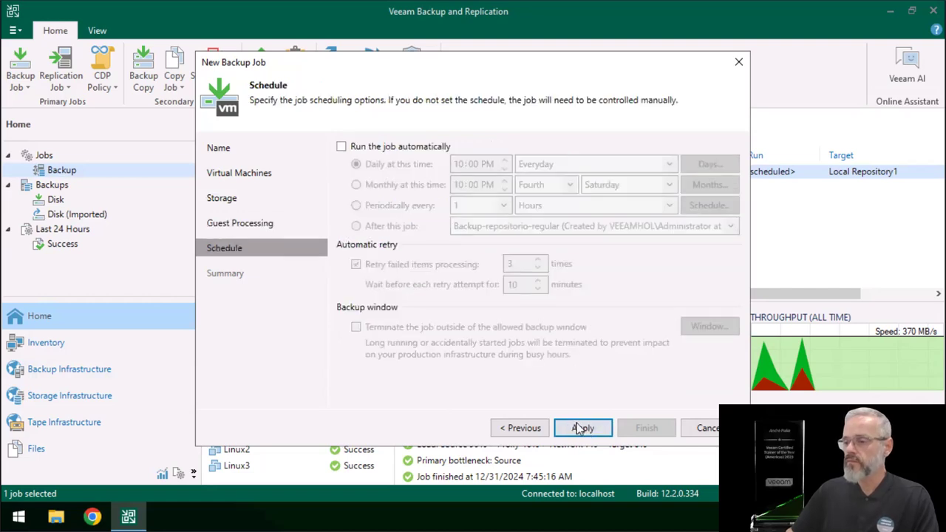
{"action": "left_click", "coordinate": [344, 396]}
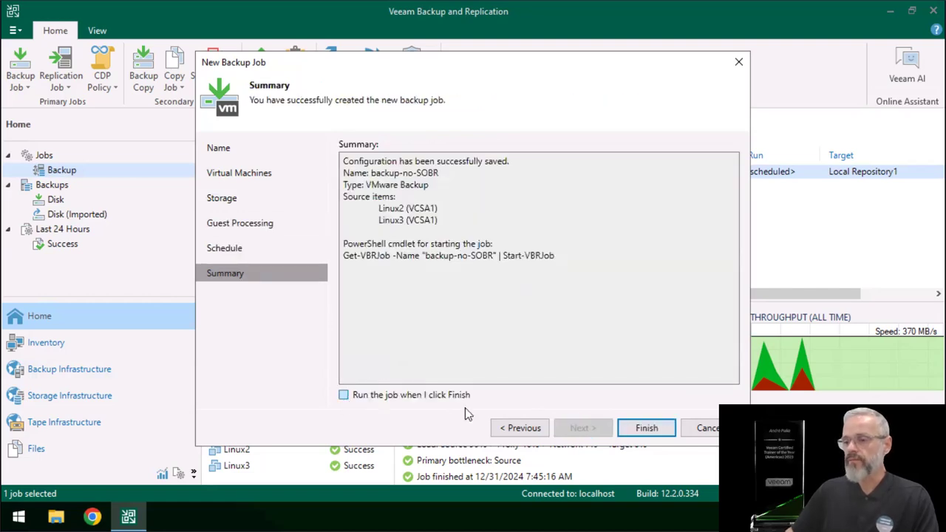
{"action": "left_click", "coordinate": [642, 431]}
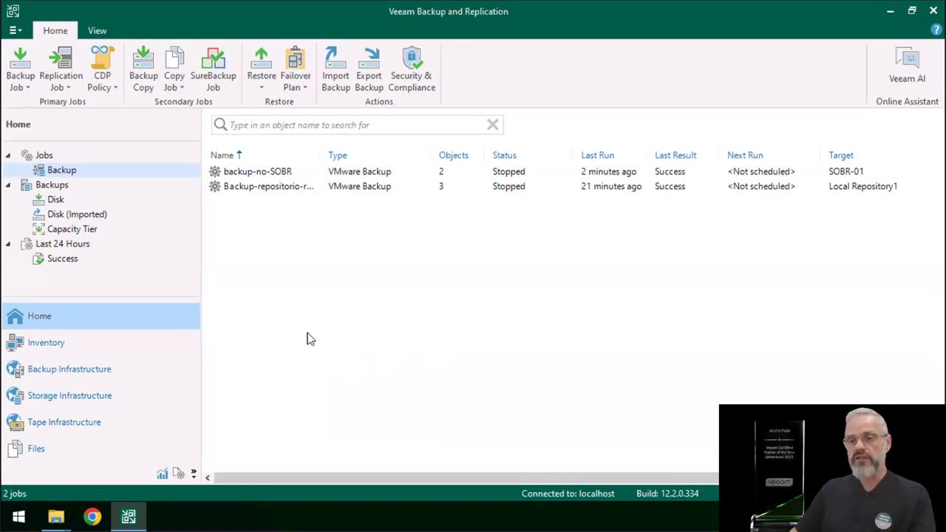
- Review the backup-no-SOBR job details, then switch to File Explorer and show its backup folders in REPO-01 and REPO-02
{"action": "left_click", "coordinate": [342, 172]}
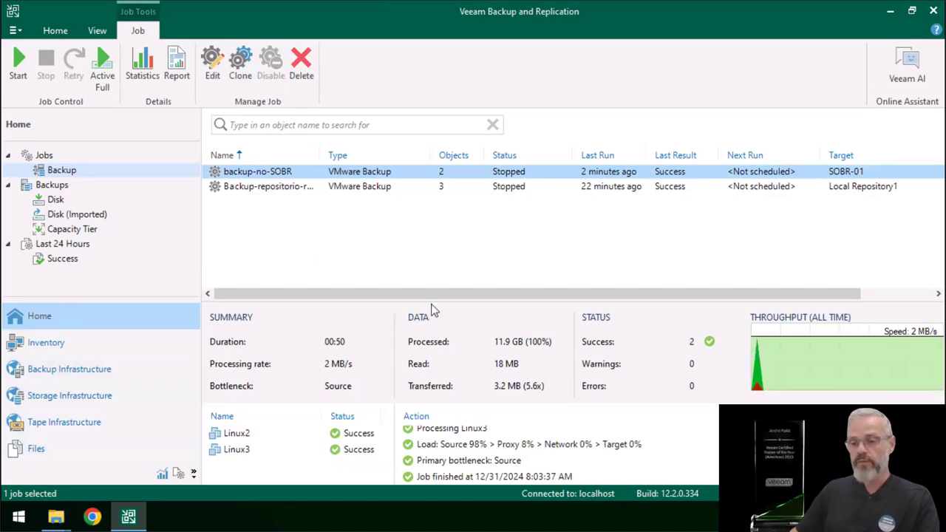
{"action": "left_click", "coordinate": [57, 519]}
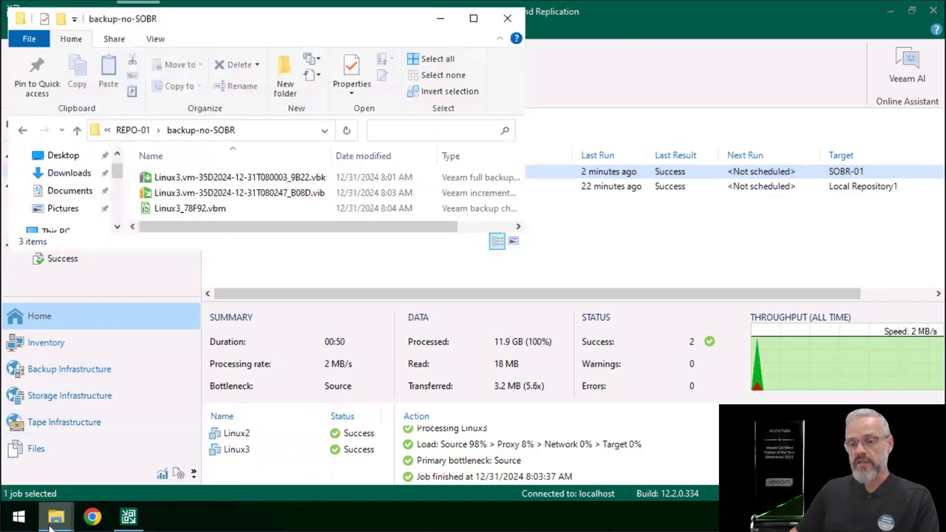
{"action": "mouse_move", "coordinate": [60, 517]}
{"action": "left_click", "coordinate": [214, 465]}
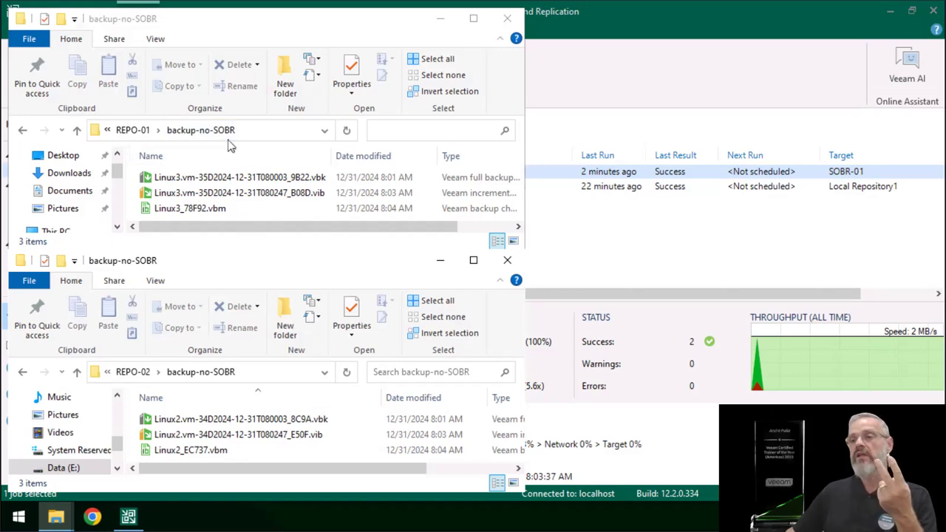
- Examine how the Linux3 backup files in REPO-01 and the Linux2 backup files in REPO-02 are distributed across the extents
{"action": "left_click", "coordinate": [251, 181]}
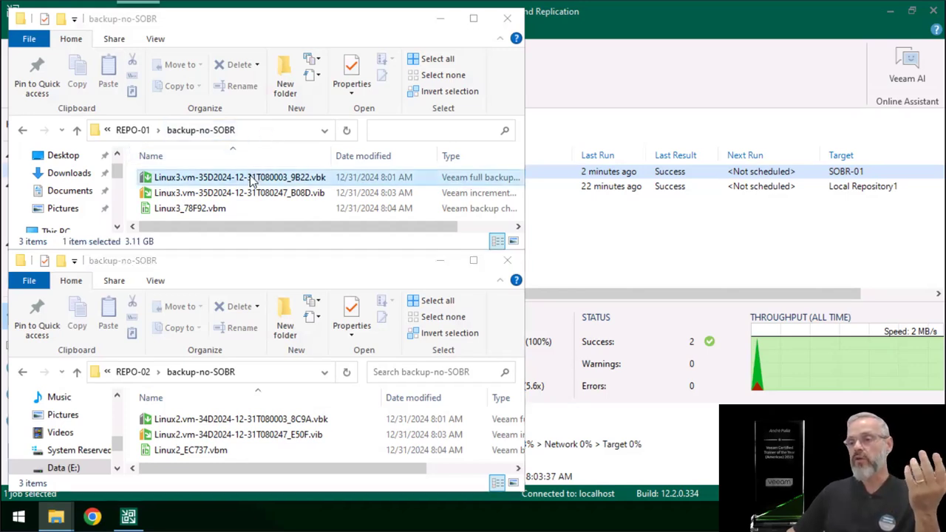
{"action": "left_click", "coordinate": [243, 207], "text": "shift"}
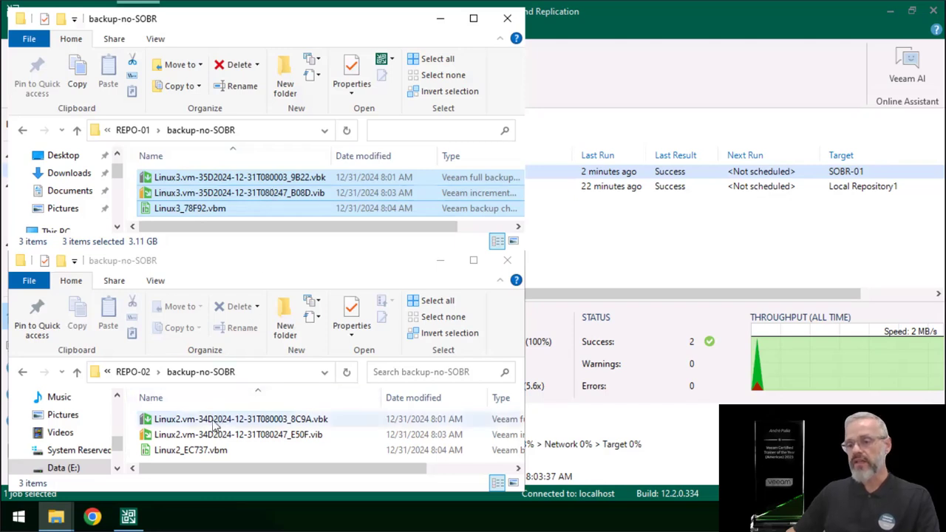
{"action": "left_click", "coordinate": [214, 421]}
{"action": "left_click", "coordinate": [212, 452], "text": "shift"}
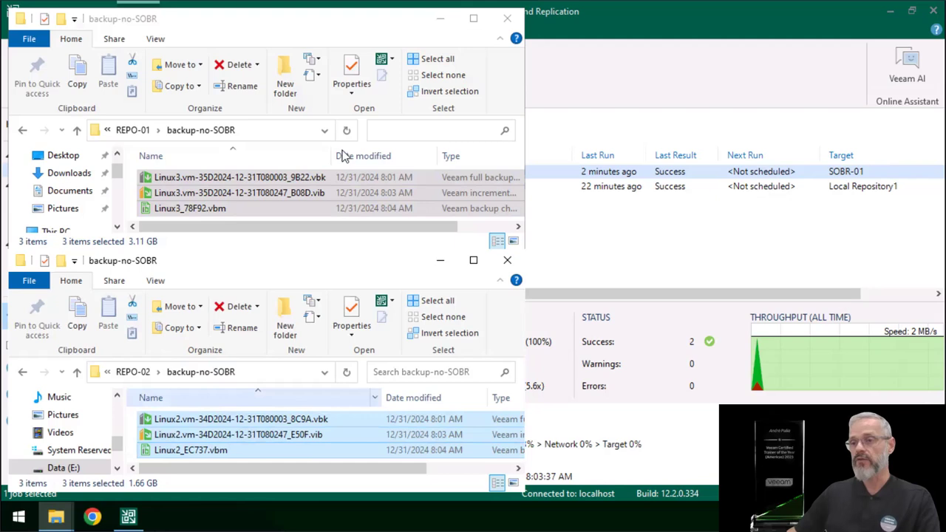
{"action": "left_click", "coordinate": [299, 180]}
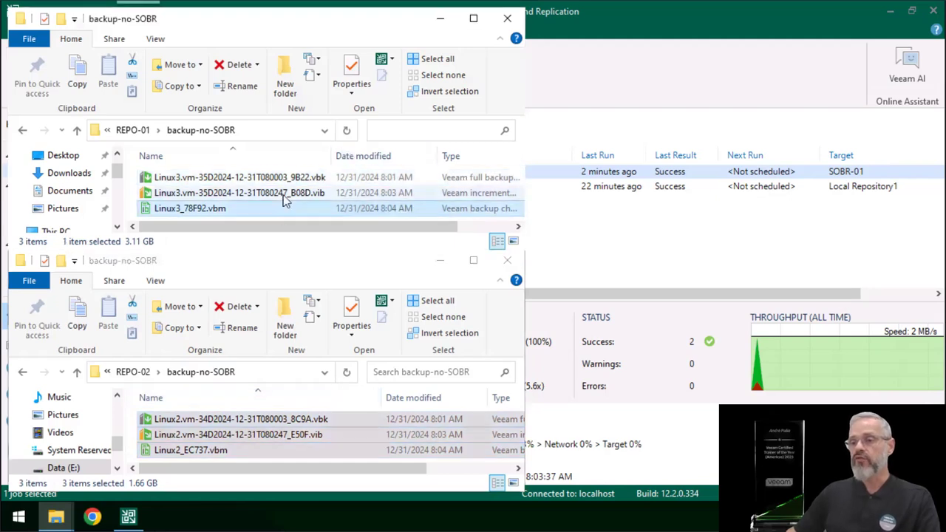
{"action": "left_click", "coordinate": [288, 193]}
{"action": "left_click", "coordinate": [290, 180]}
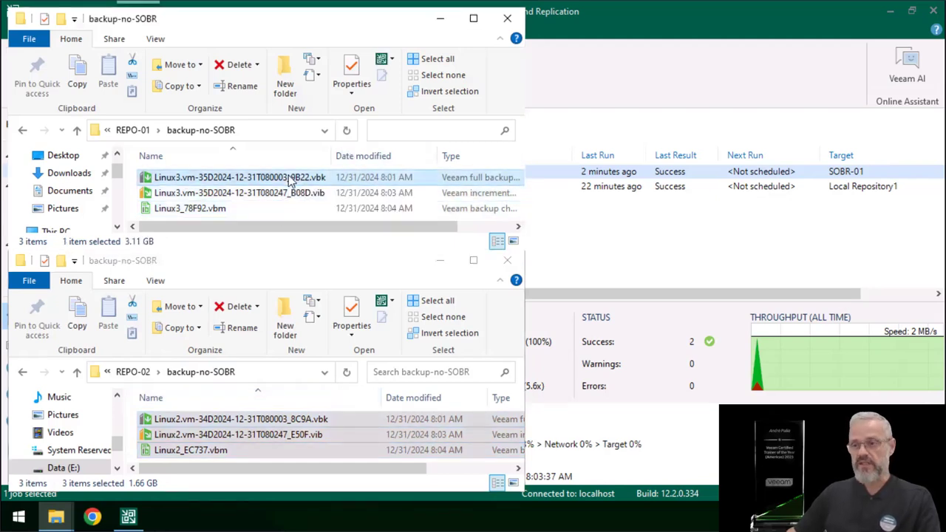
{"action": "left_click", "coordinate": [208, 208], "text": "shift"}
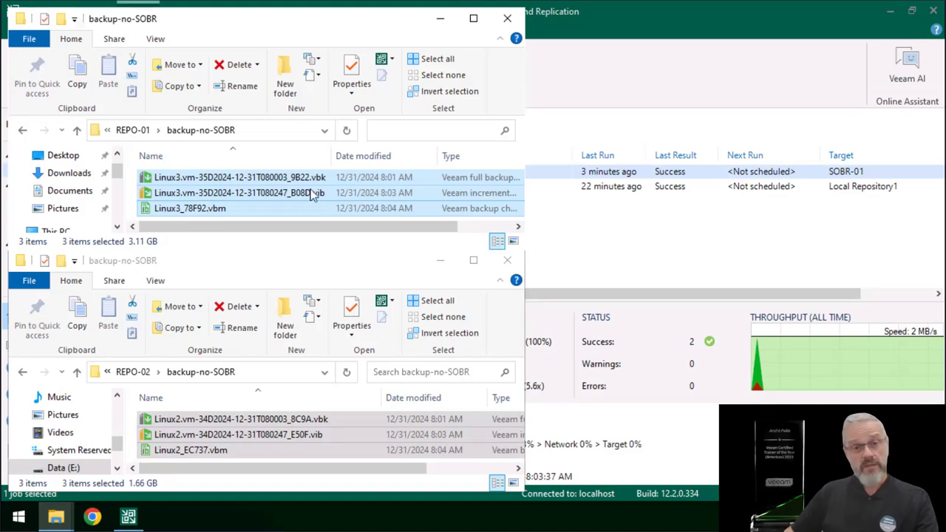
- Return to Veeam Backup and Replication and start another run of the backup-no-SOBR job
{"action": "left_click", "coordinate": [637, 19]}
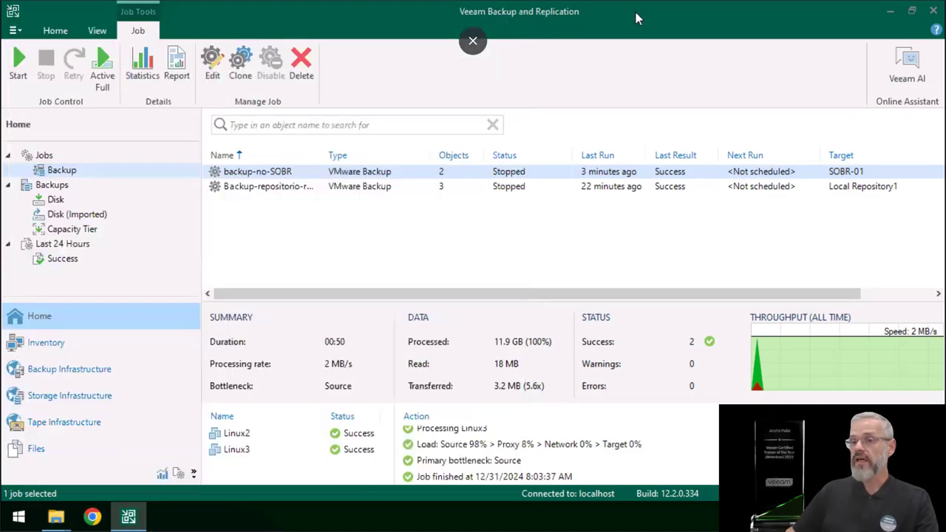
{"action": "right_click", "coordinate": [291, 173]}
{"action": "left_click", "coordinate": [324, 178]}
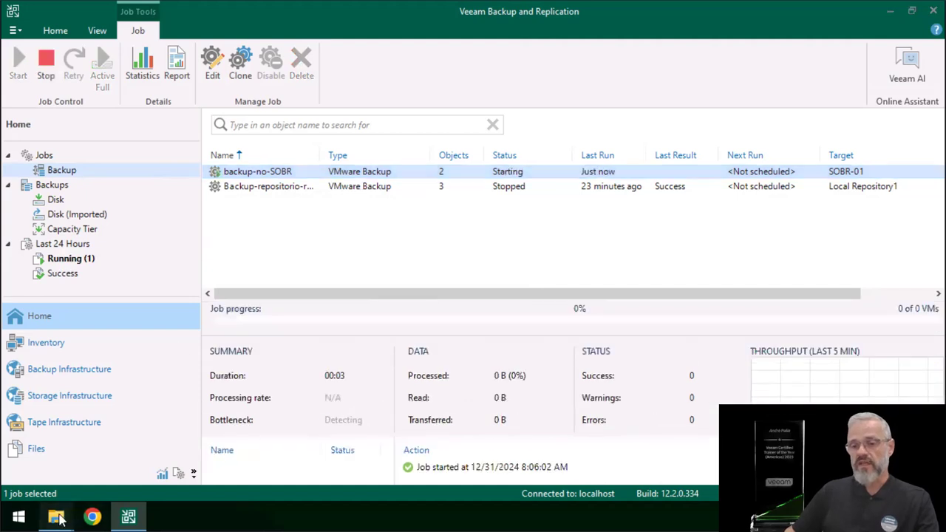
- Check the backup-no-SOBR folders of REPO-01 and REPO-02 in File Explorer for new incremental files from this run
{"action": "mouse_move", "coordinate": [60, 517]}
{"action": "left_click", "coordinate": [129, 473]}
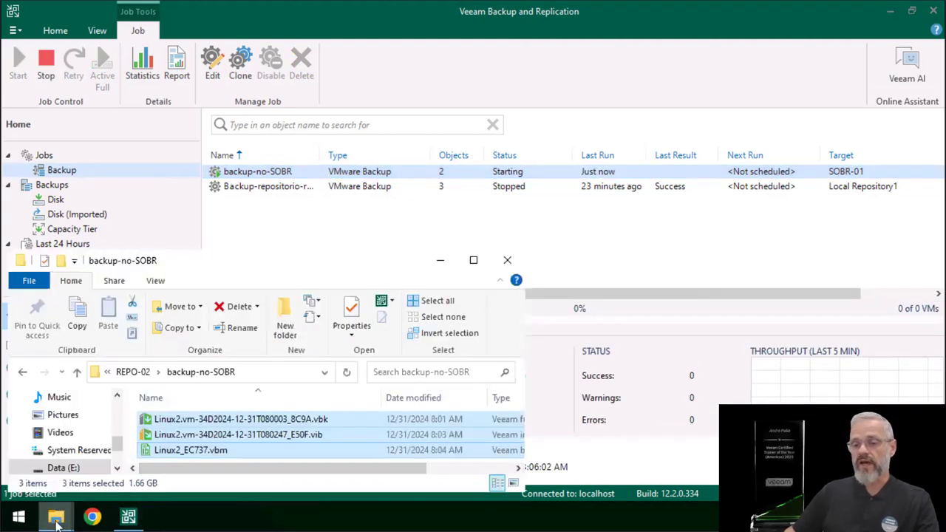
{"action": "left_click", "coordinate": [229, 466]}
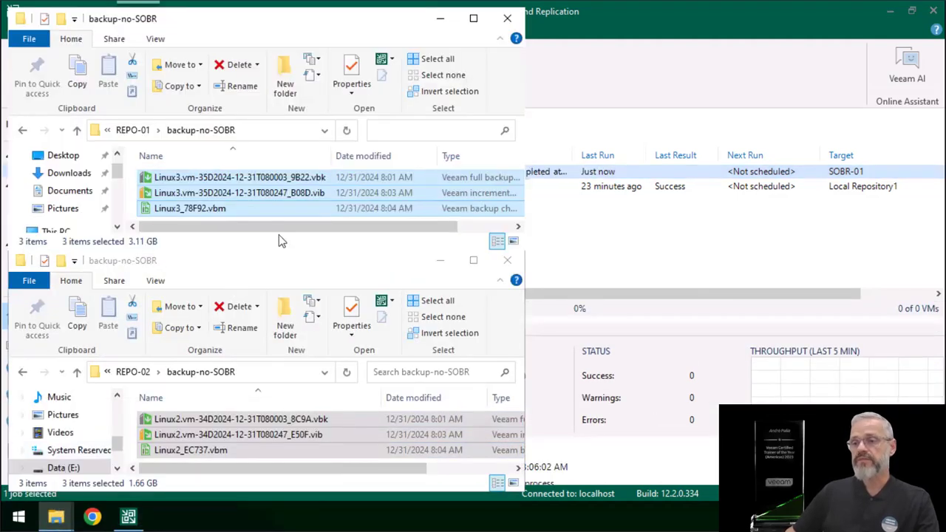
{"action": "left_click", "coordinate": [290, 194]}
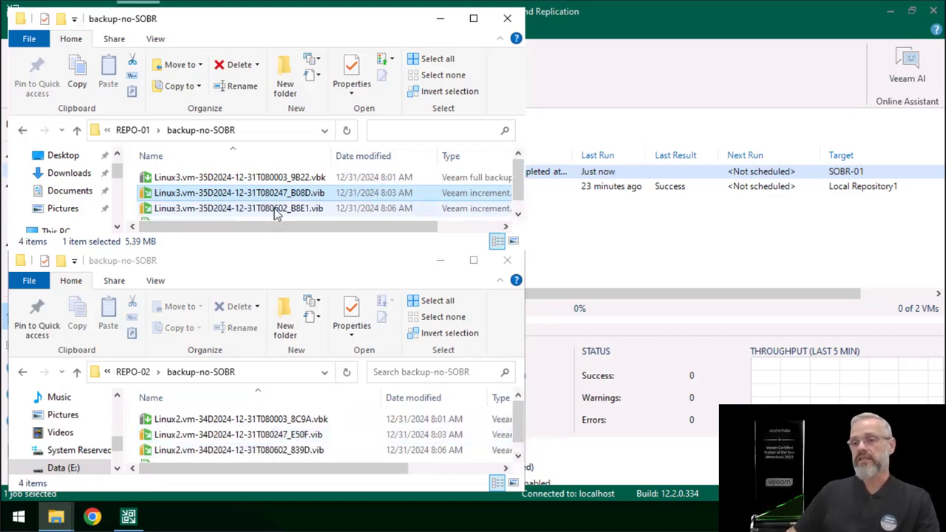
{"action": "left_click", "coordinate": [275, 210]}
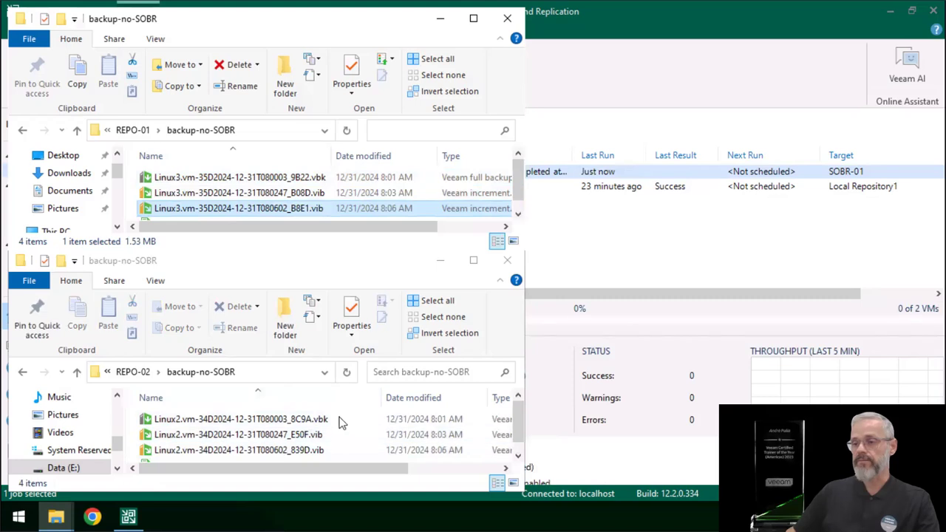
- In Veeam Backup and Replication, edit scale-out repository SOBR-01 and add REPO-03 as an extent of its performance tier
{"action": "left_click", "coordinate": [662, 25]}
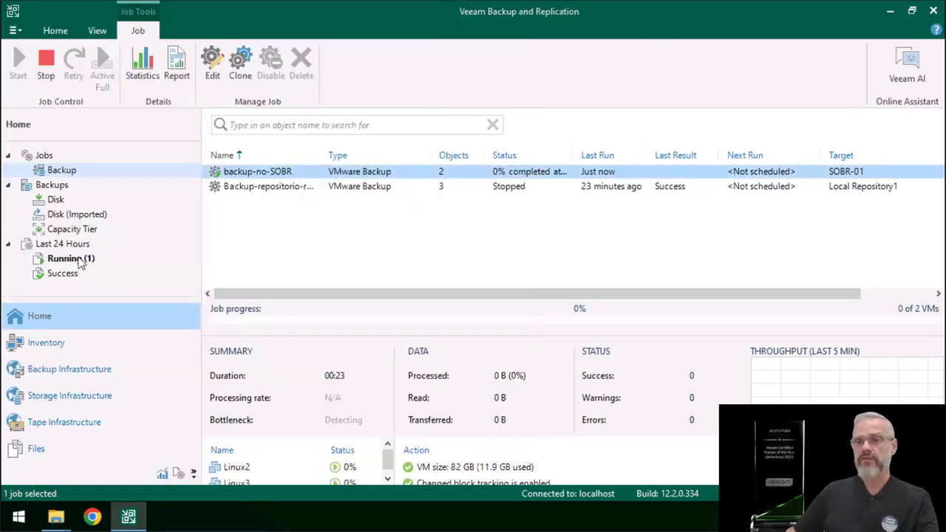
{"action": "left_click", "coordinate": [42, 375]}
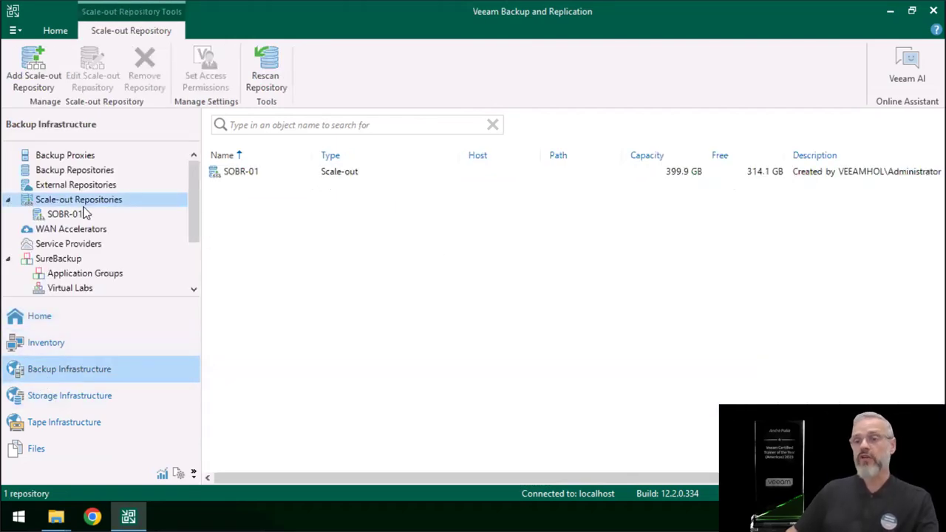
{"action": "left_click", "coordinate": [53, 216]}
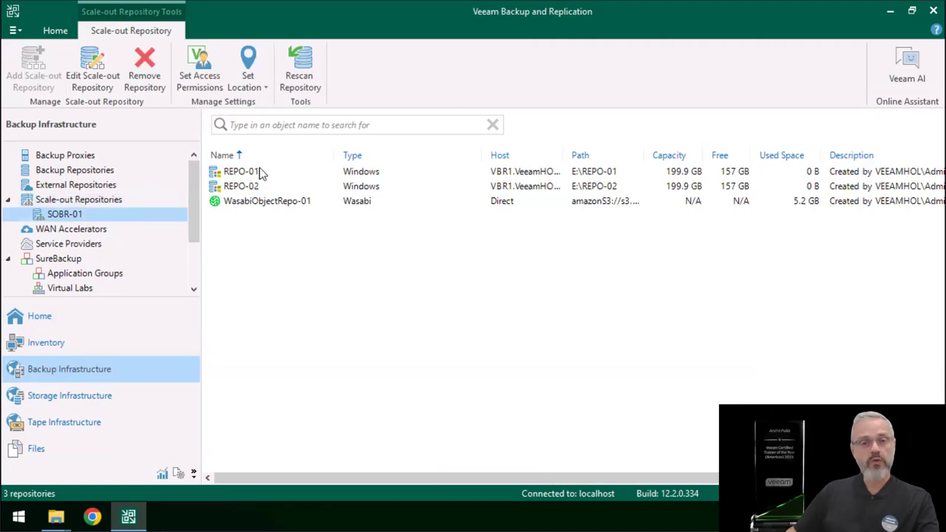
{"action": "right_click", "coordinate": [318, 272]}
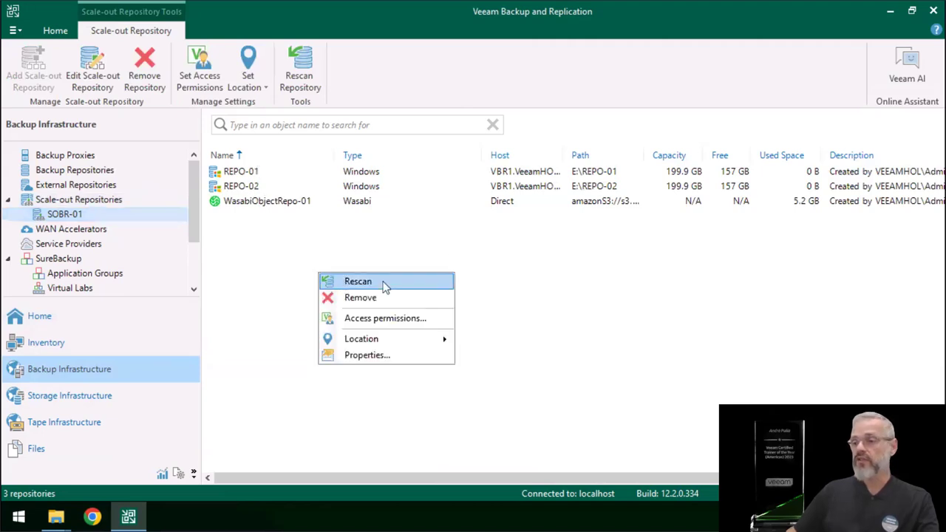
{"action": "left_click", "coordinate": [378, 358]}
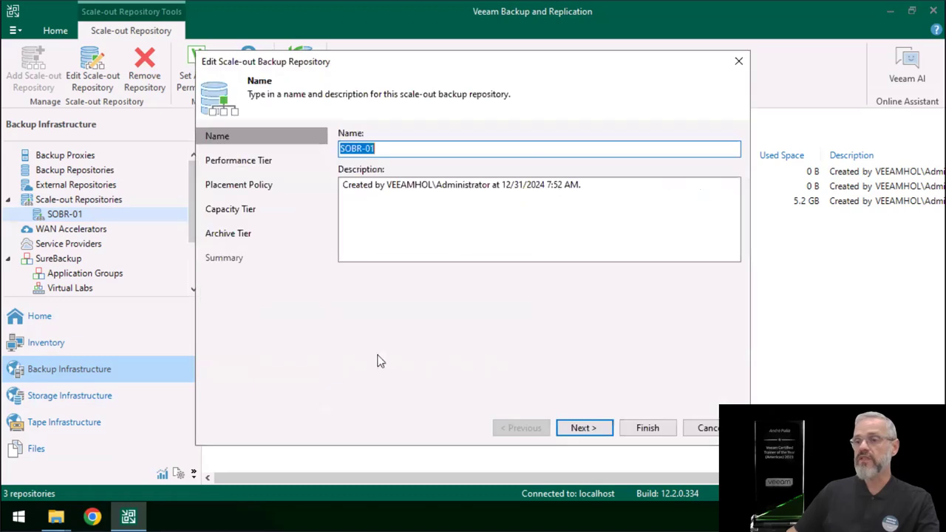
{"action": "left_click", "coordinate": [582, 429]}
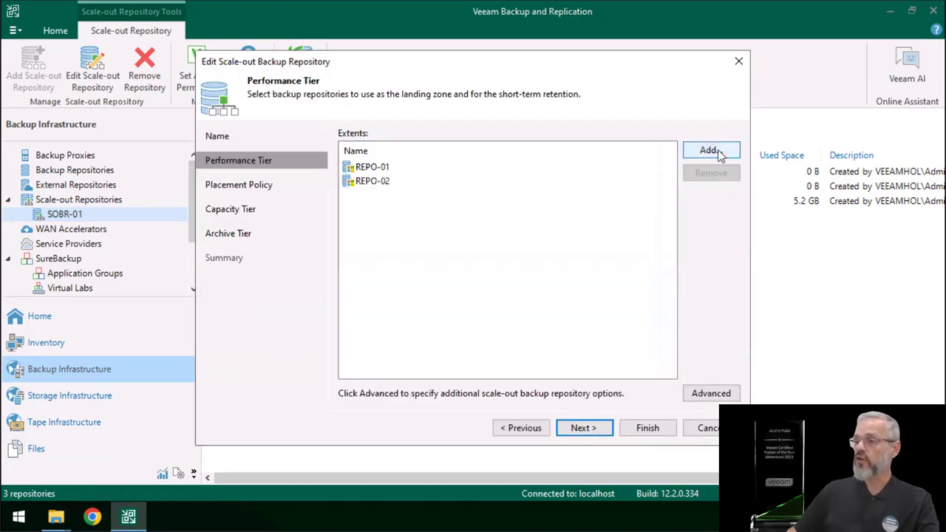
{"action": "left_click", "coordinate": [710, 150]}
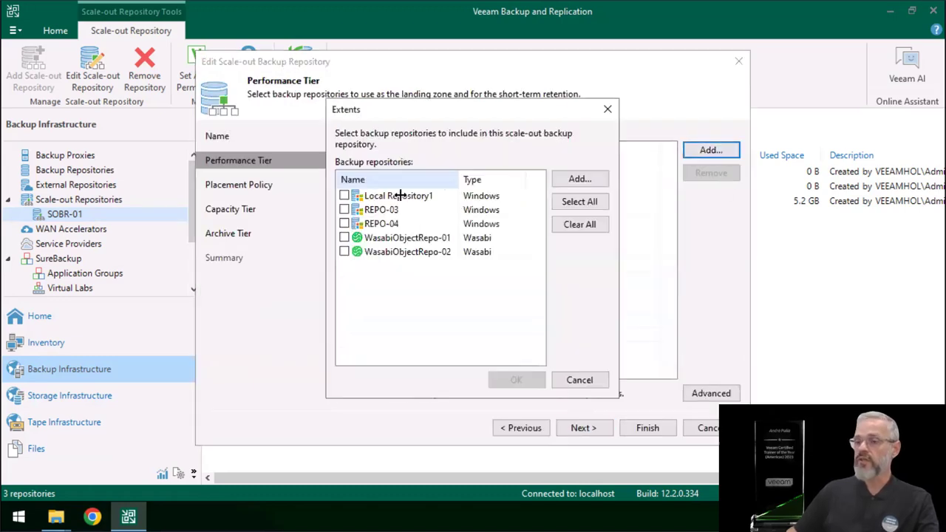
{"action": "left_click", "coordinate": [344, 210]}
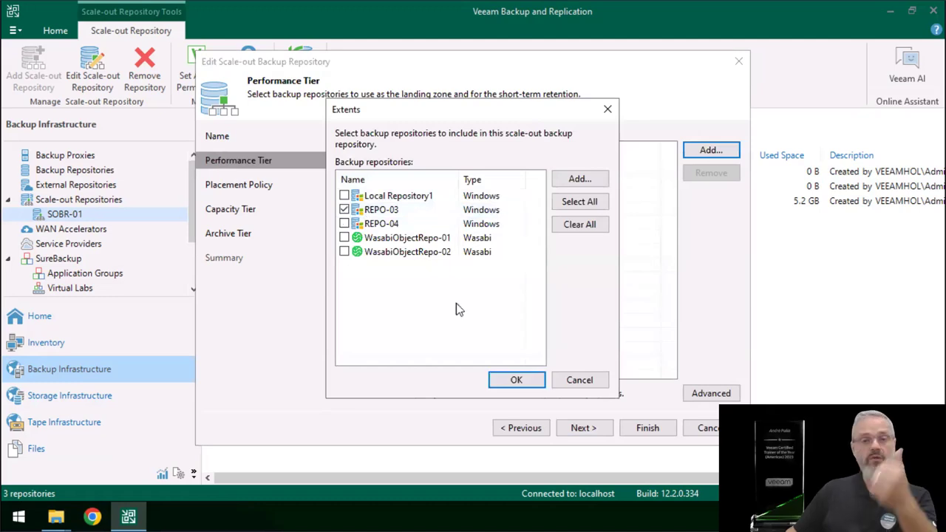
{"action": "left_click", "coordinate": [515, 382]}
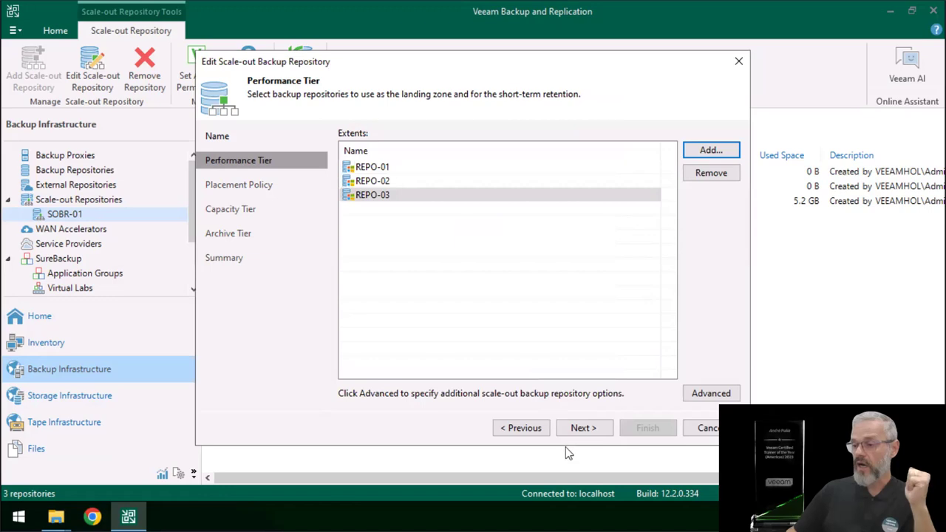
- Keep SOBR-01's Data locality placement policy and its existing capacity and archive tier settings, then apply the changes and finish
{"action": "left_click", "coordinate": [580, 430]}
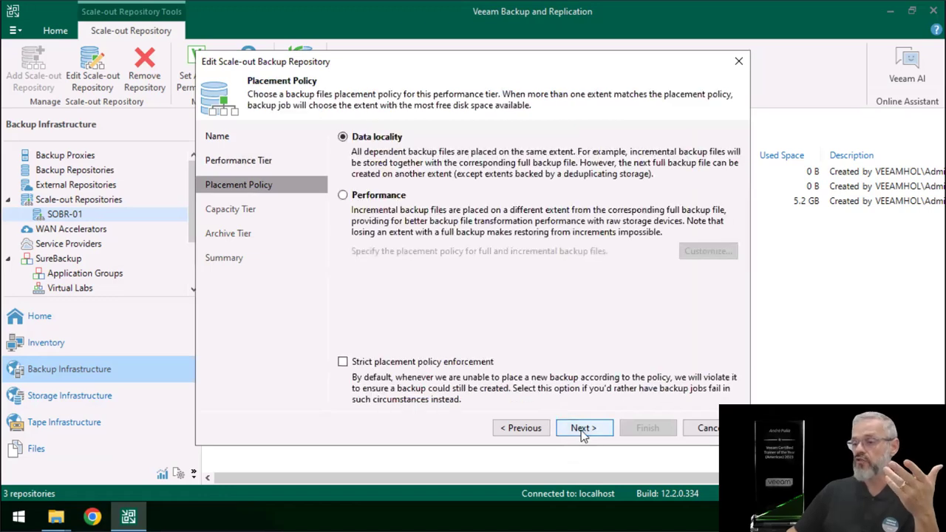
{"action": "left_click", "coordinate": [580, 430]}
{"action": "left_click", "coordinate": [581, 430]}
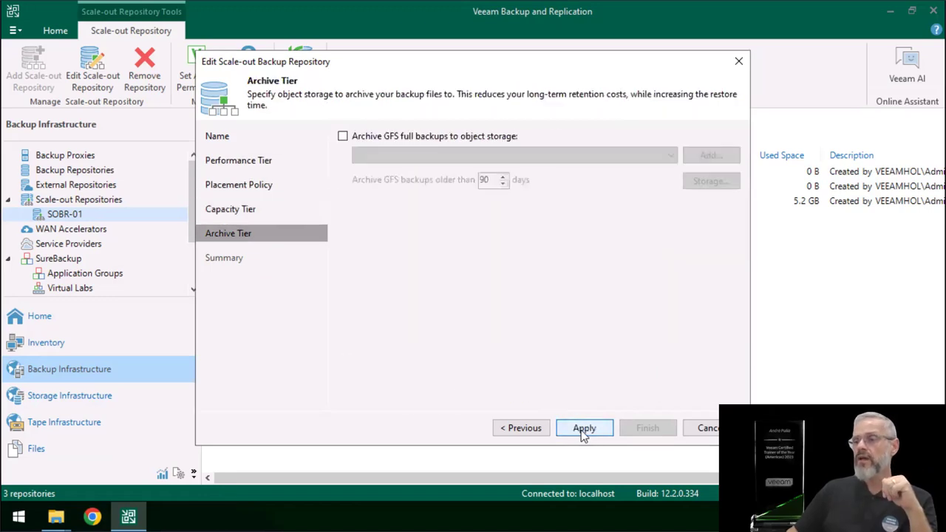
{"action": "left_click", "coordinate": [581, 430]}
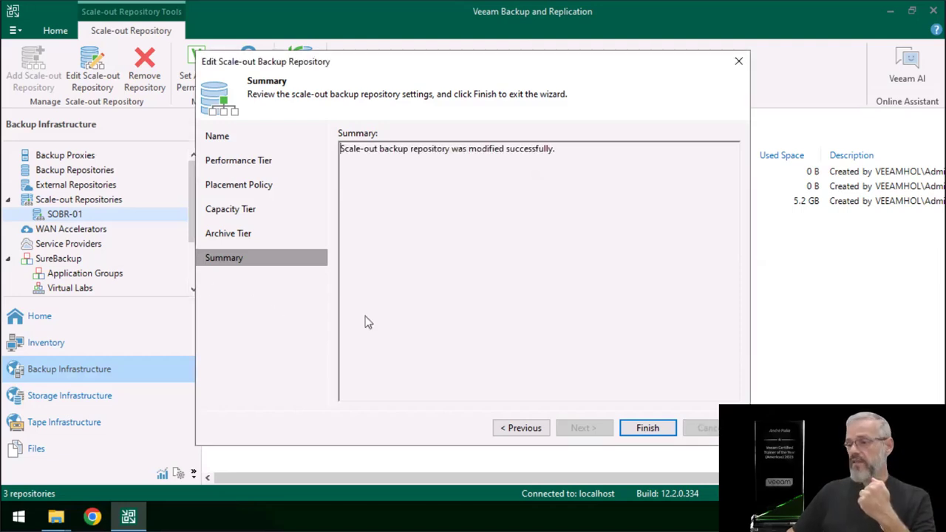
{"action": "left_click", "coordinate": [644, 433]}
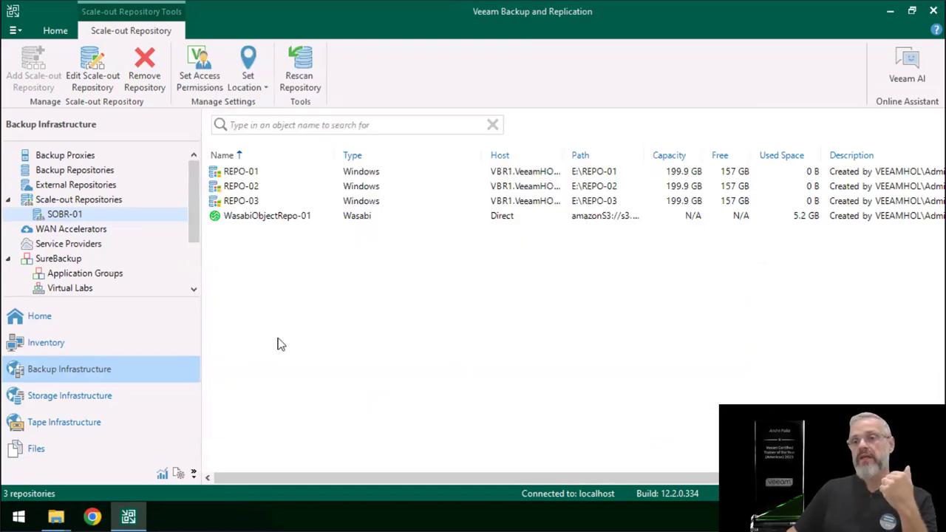
- Check the capacity tier backups of backup-no-SOBR and the running backup-no-SOBR Offload session
{"action": "left_click", "coordinate": [44, 319]}
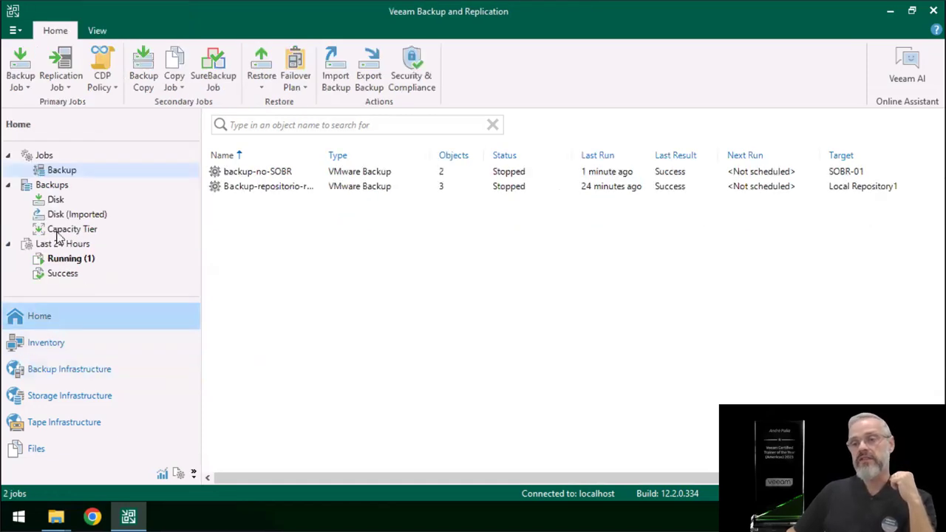
{"action": "left_click", "coordinate": [83, 234]}
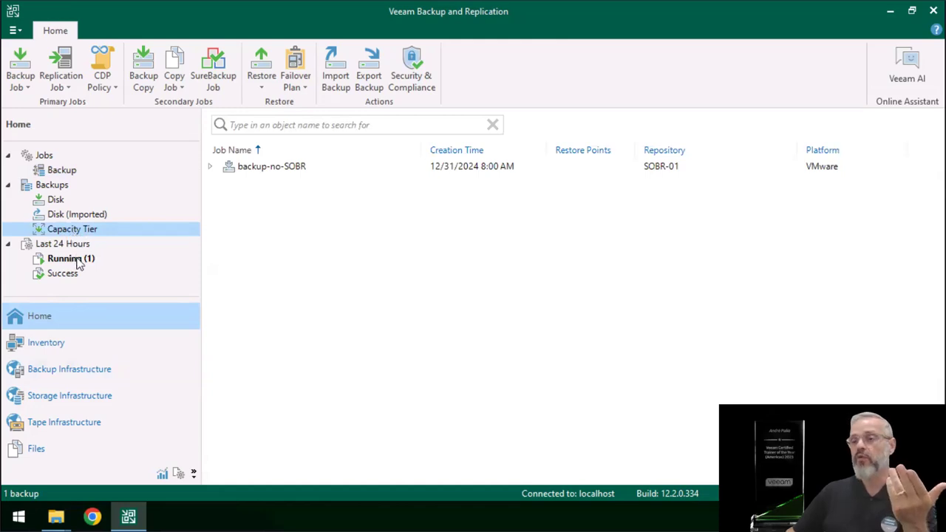
{"action": "left_click", "coordinate": [78, 260]}
{"action": "left_click", "coordinate": [383, 174]}
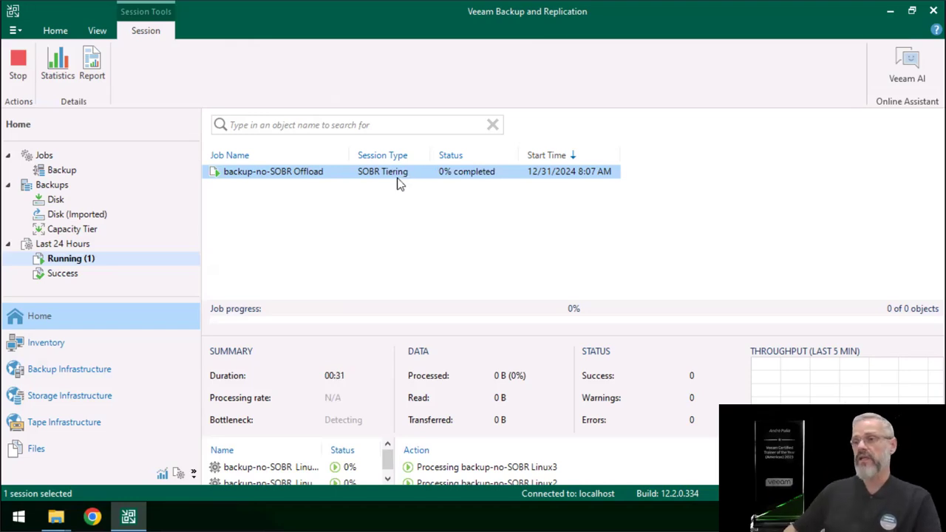
{"action": "left_click", "coordinate": [114, 232]}
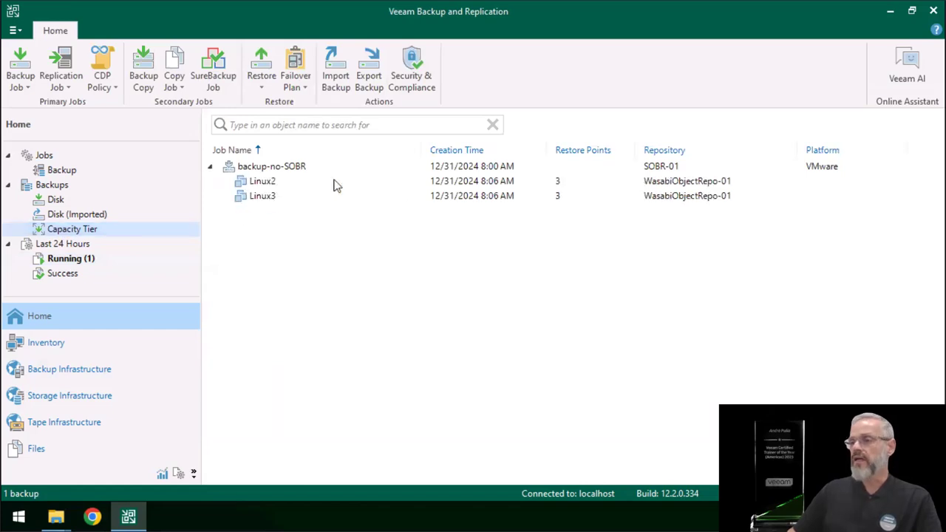
- Check the restore points of Linux2 and Linux3 in the capacity tier backups, and start another run of the backup-no-SOBR job
{"action": "left_click", "coordinate": [354, 185]}
{"action": "left_click", "coordinate": [266, 198]}
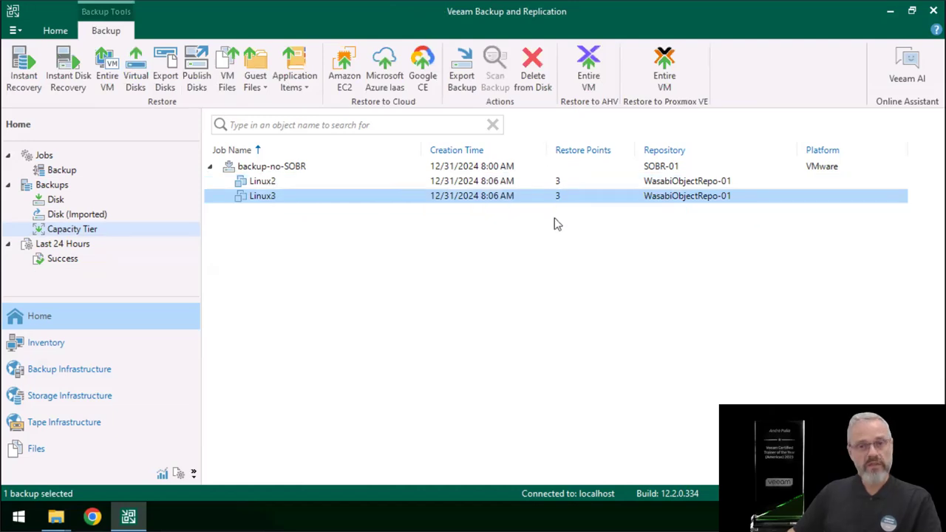
{"action": "left_click", "coordinate": [59, 171]}
{"action": "left_click", "coordinate": [278, 177]}
{"action": "right_click", "coordinate": [275, 176]}
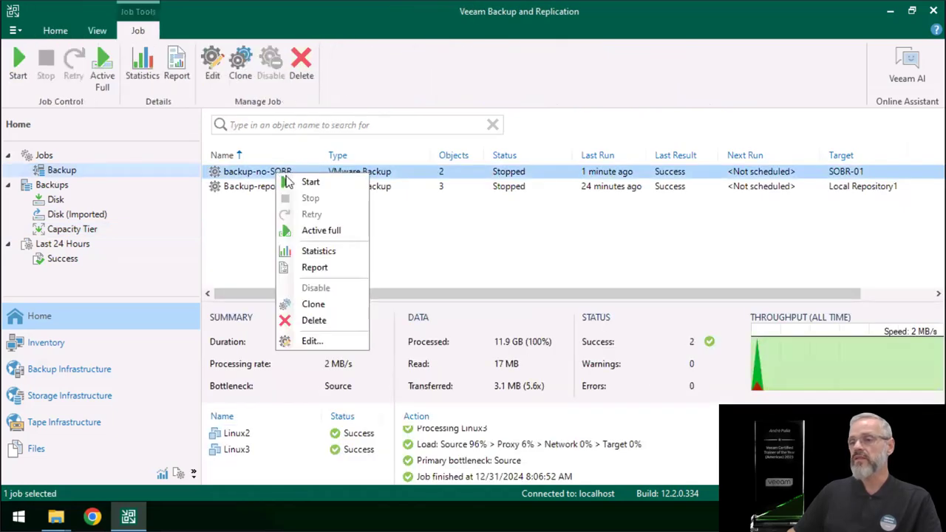
{"action": "left_click", "coordinate": [310, 186]}
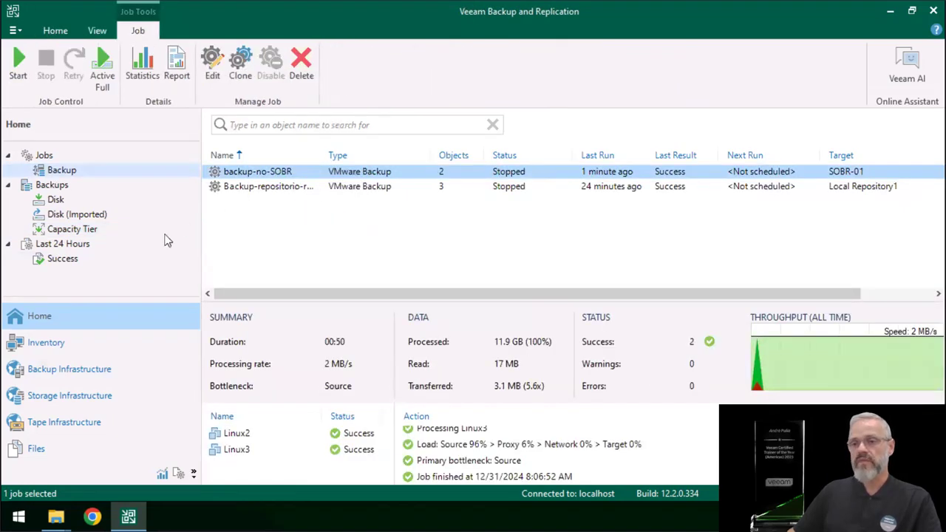
- Compare the restore points of Linux2 and Linux3 under backup-no-SOBR between the disk backups and the capacity tier backups
{"action": "left_click", "coordinate": [94, 201]}
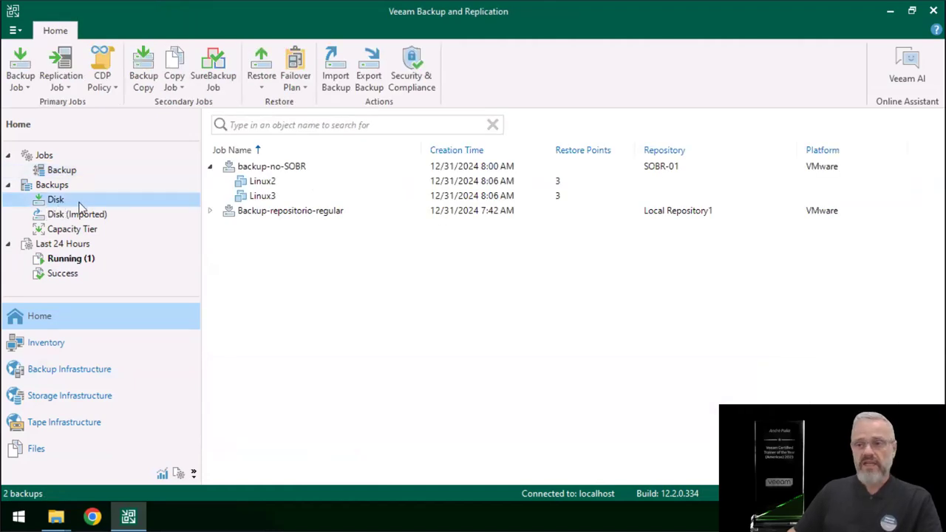
{"action": "left_click", "coordinate": [299, 168]}
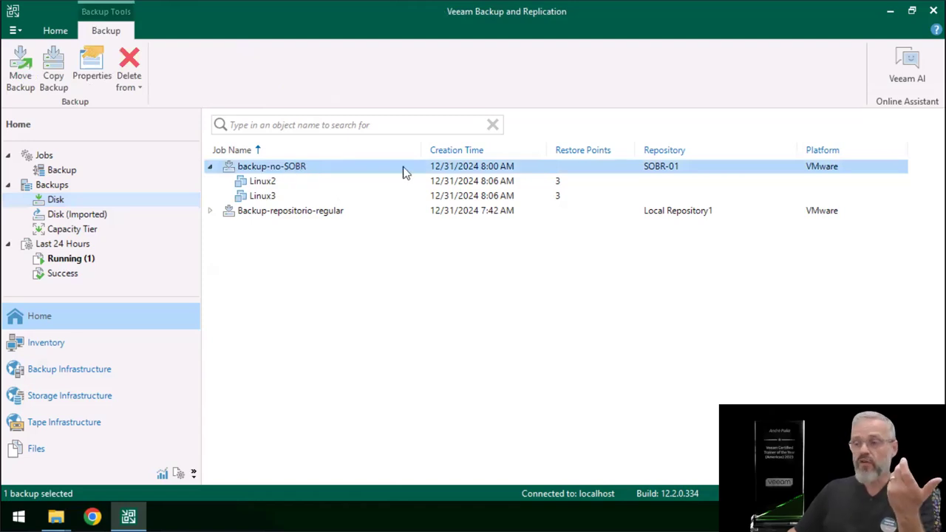
{"action": "left_click", "coordinate": [558, 183]}
{"action": "left_click", "coordinate": [557, 196]}
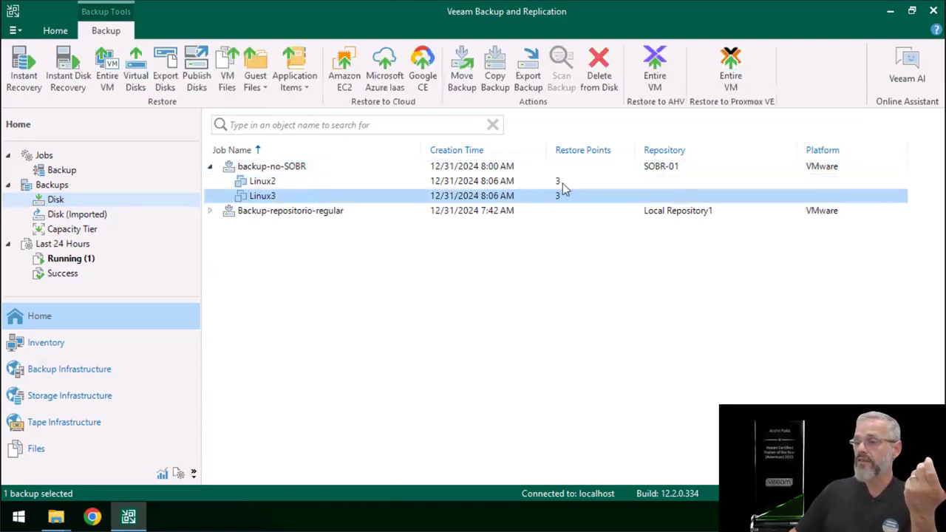
{"action": "left_click", "coordinate": [561, 185]}
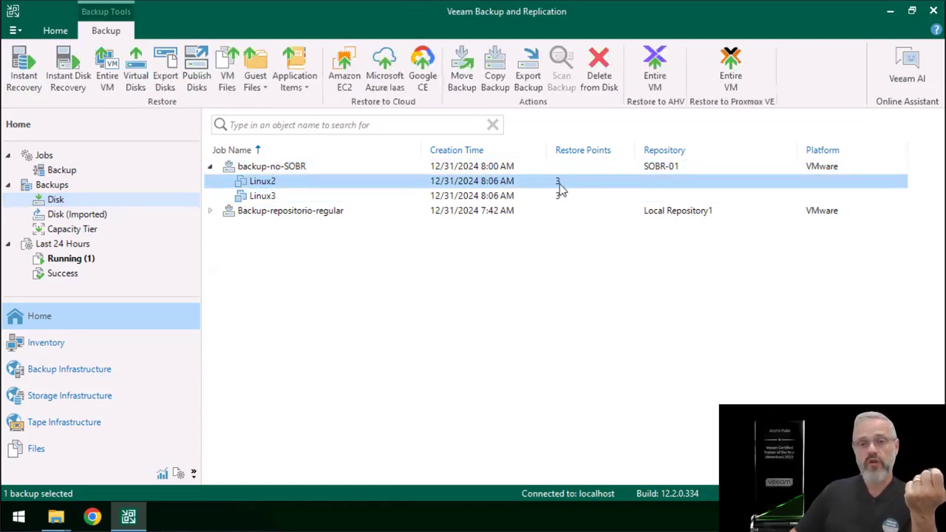
{"action": "left_click", "coordinate": [84, 235]}
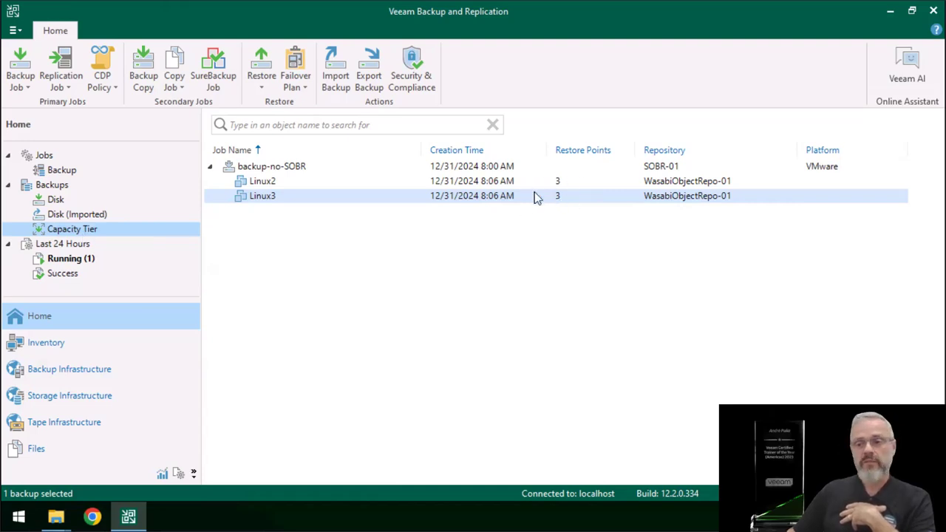
- Open the properties of scale-out repository SOBR-01 and review its capacity tier and placement policy settings
{"action": "left_click", "coordinate": [78, 373]}
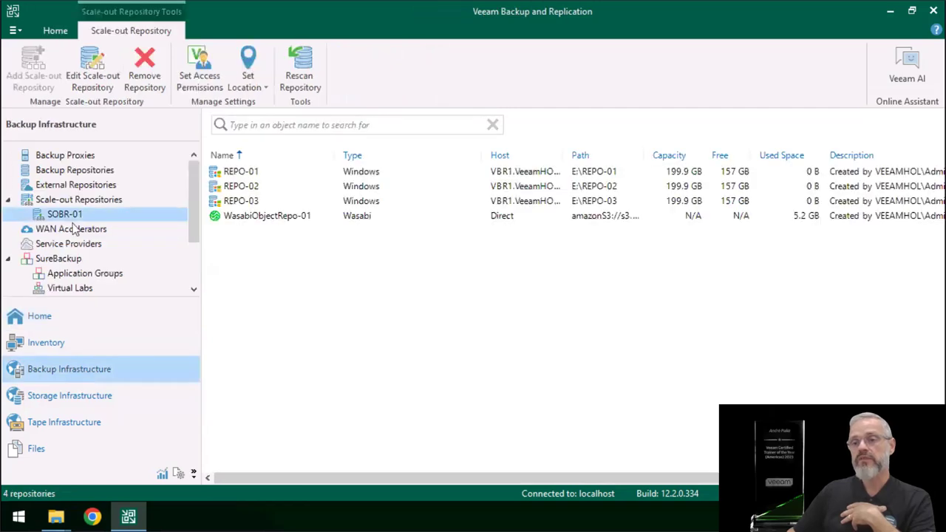
{"action": "right_click", "coordinate": [70, 212]}
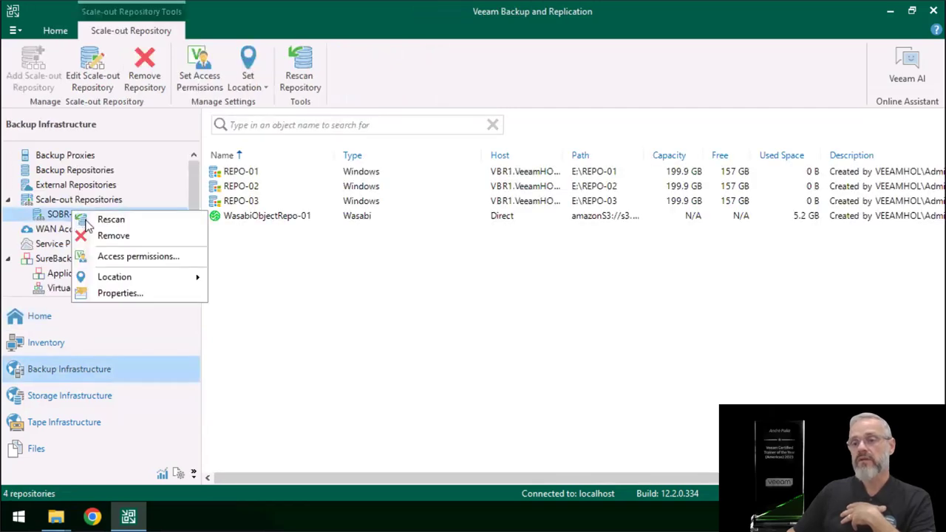
{"action": "left_click", "coordinate": [130, 294]}
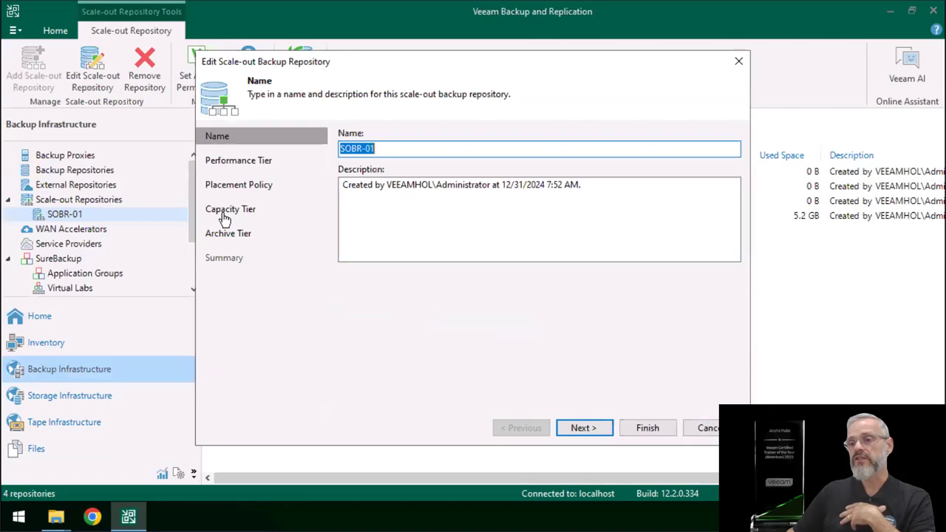
{"action": "left_click", "coordinate": [224, 216]}
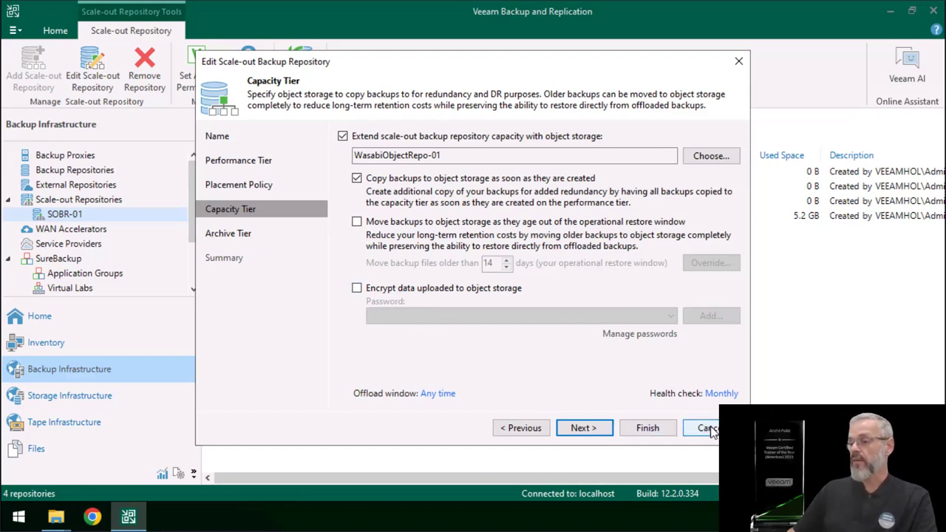
{"action": "left_click", "coordinate": [254, 186]}
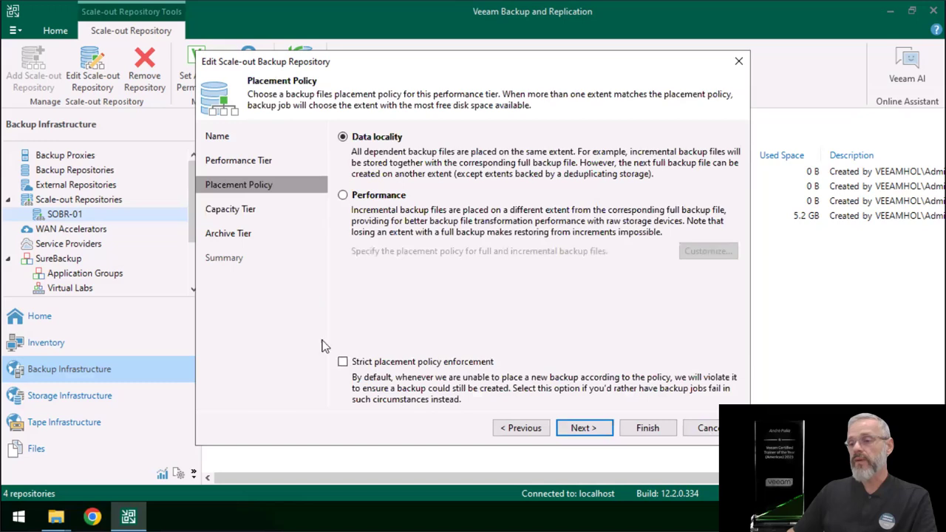